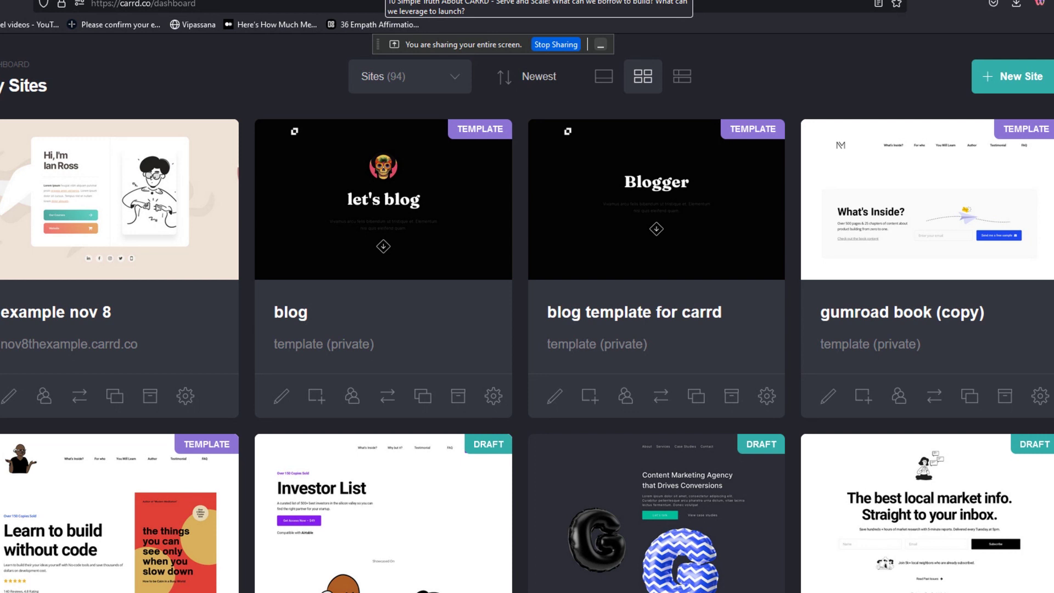
Open the '10 Simple Truth About CARRD' tab, then look over the Pathwright course page
click(387, 0)
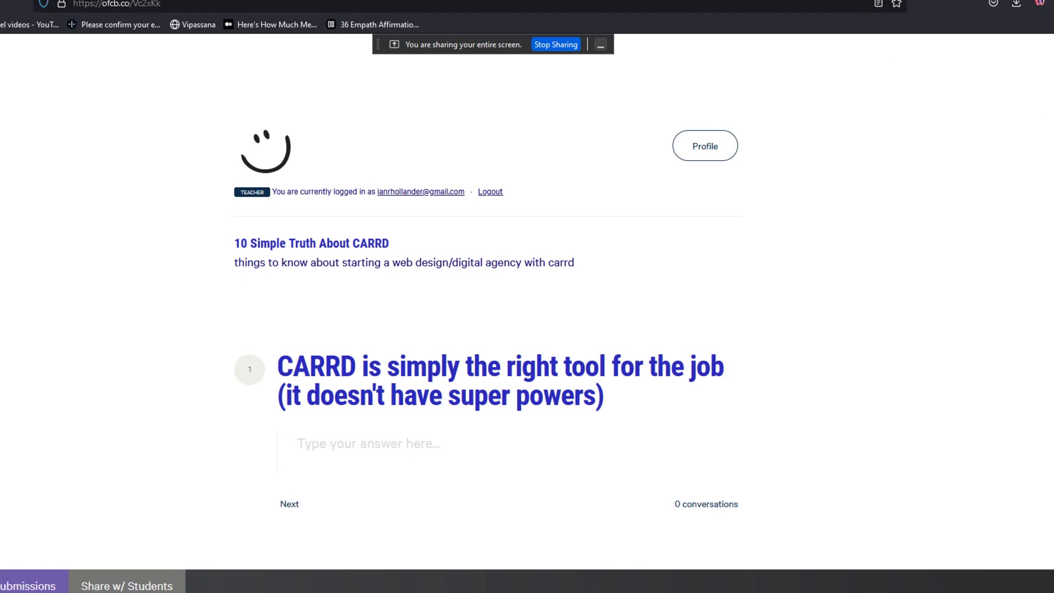
key(ctrl+Tab)
scroll(482, 329, down, 12)
scroll(482, 330, up, 10)
scroll(482, 330, down, 10)
scroll(481, 329, up, 2)
scroll(481, 329, up, 10)
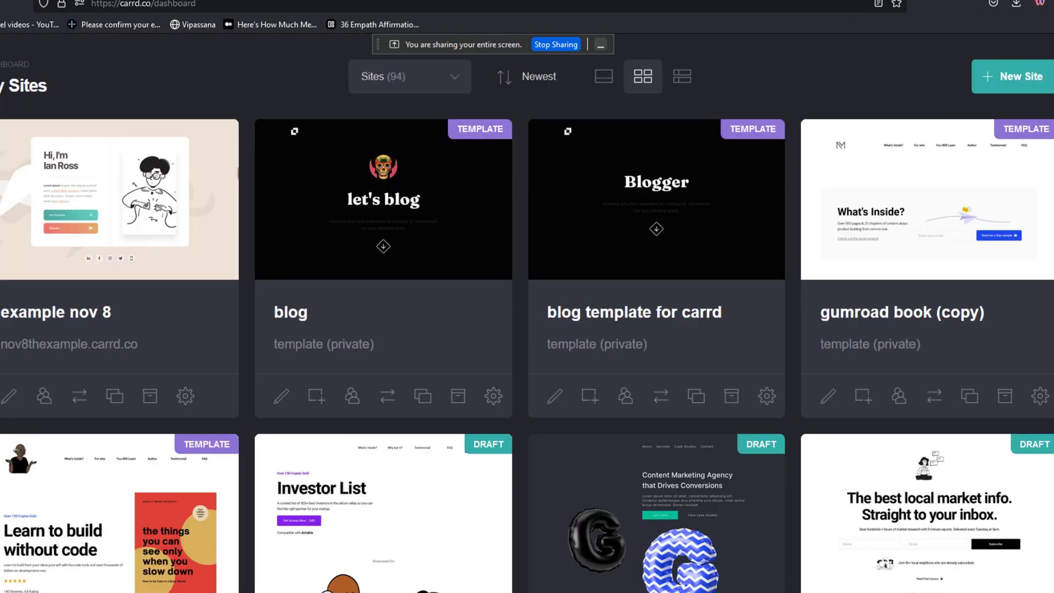
Browse the saved Carrd site cards, then return to the '10 Simple Truth About CARRD' workbook page
scroll(1025, 112, down, 10)
scroll(527, 313, down, 20)
scroll(527, 313, down, 20)
scroll(526, 313, up, 15)
scroll(528, 313, up, 20)
key(ctrl+Tab)
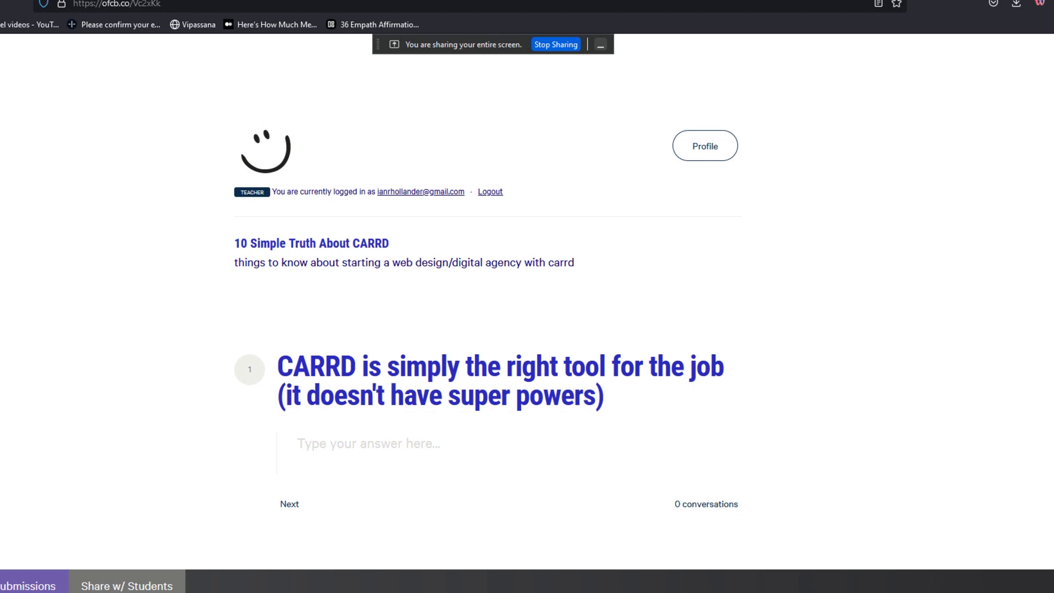
Scroll the workbook down past point 1 to item 2 'Speed' and item 3 'Scale'
scroll(487, 305, down, 1)
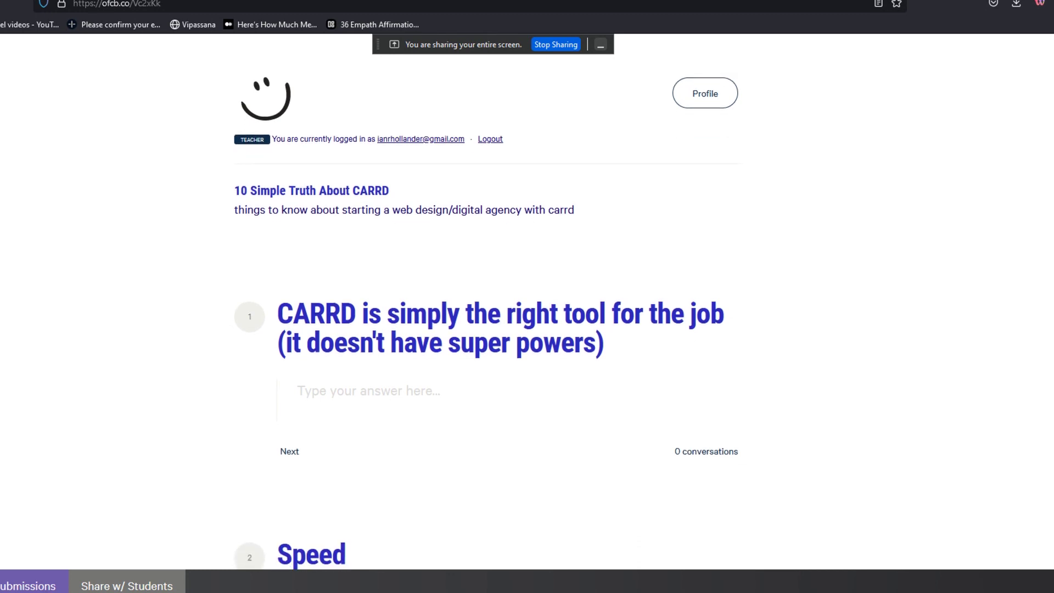
scroll(487, 312, down, 1)
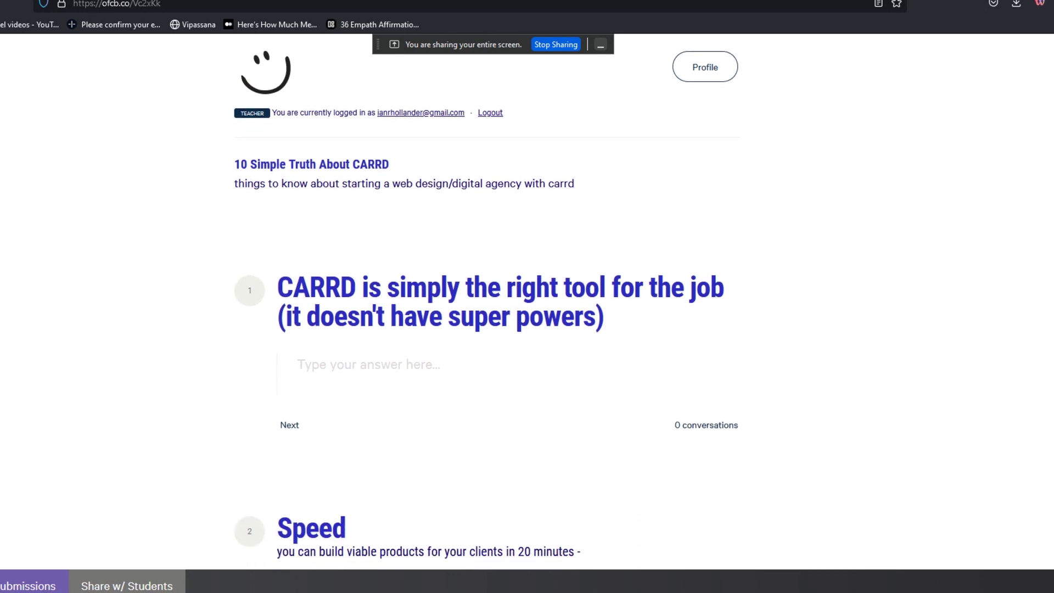
scroll(486, 302, down, 1)
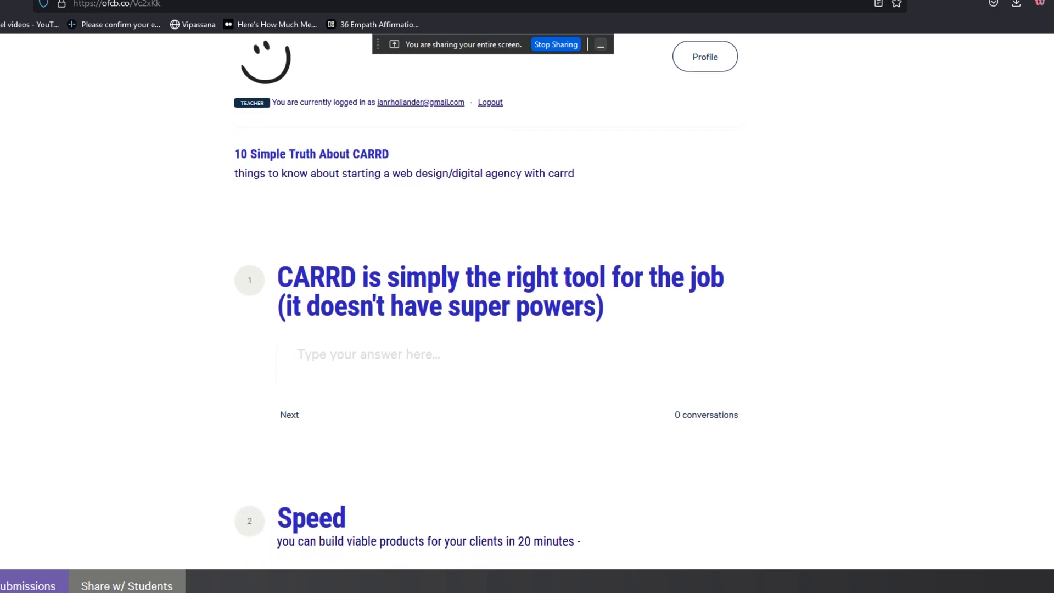
scroll(486, 291, down, 1)
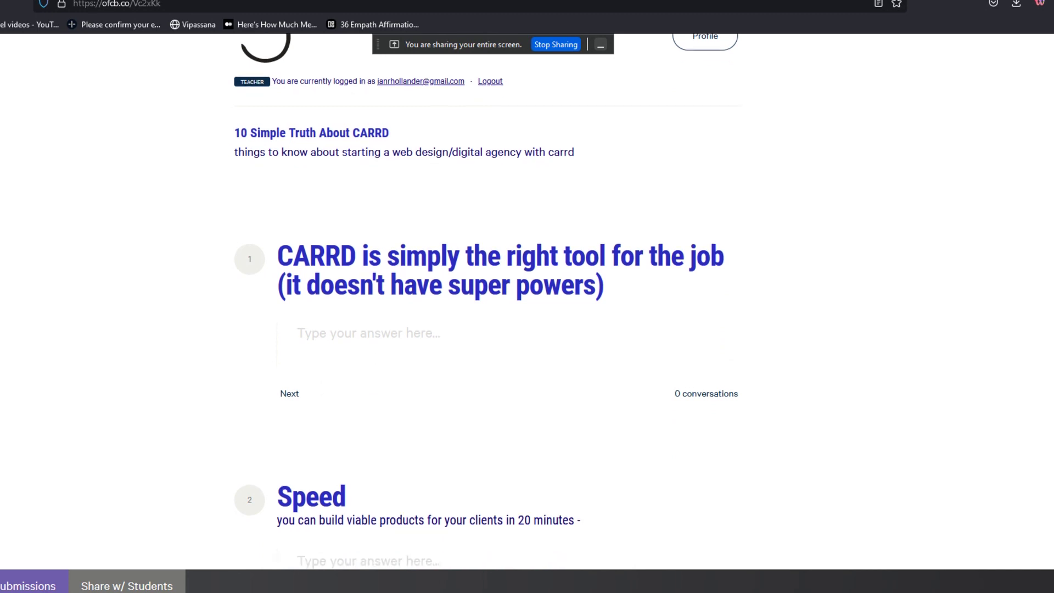
scroll(487, 301, down, 5)
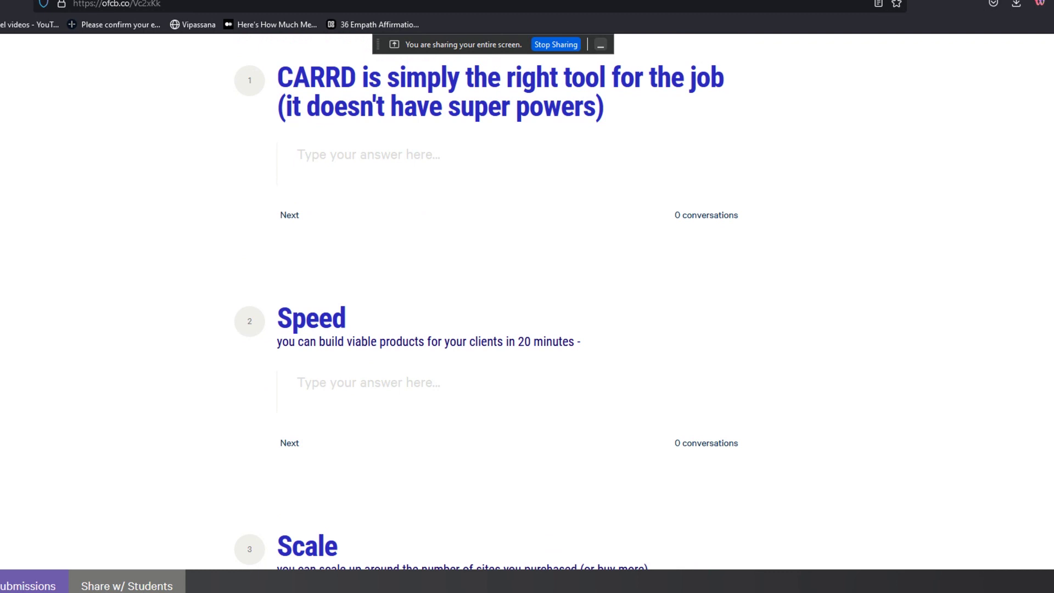
scroll(501, 437, down, 1)
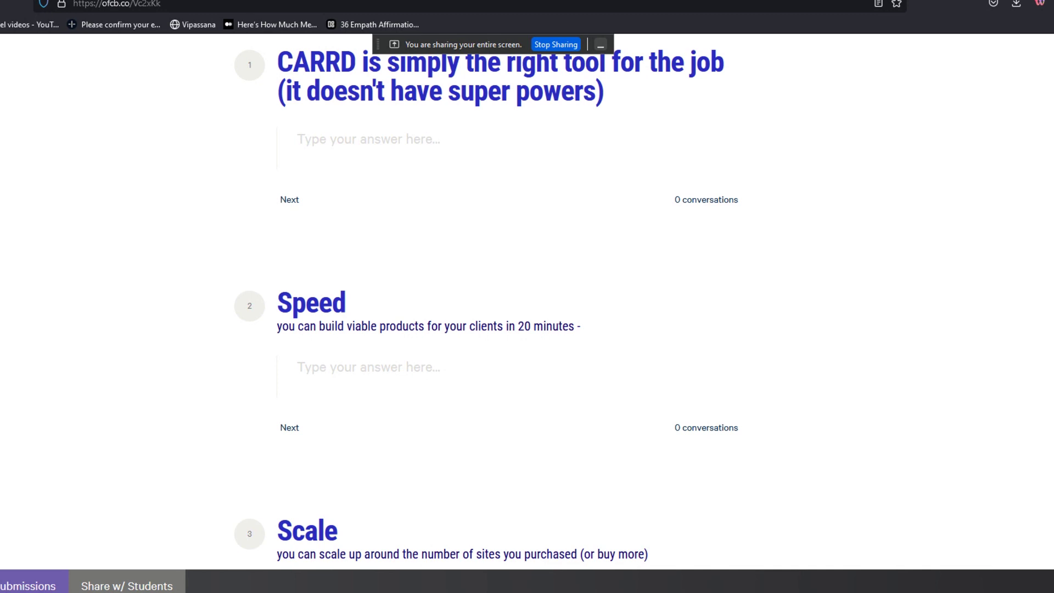
scroll(486, 299, down, 2)
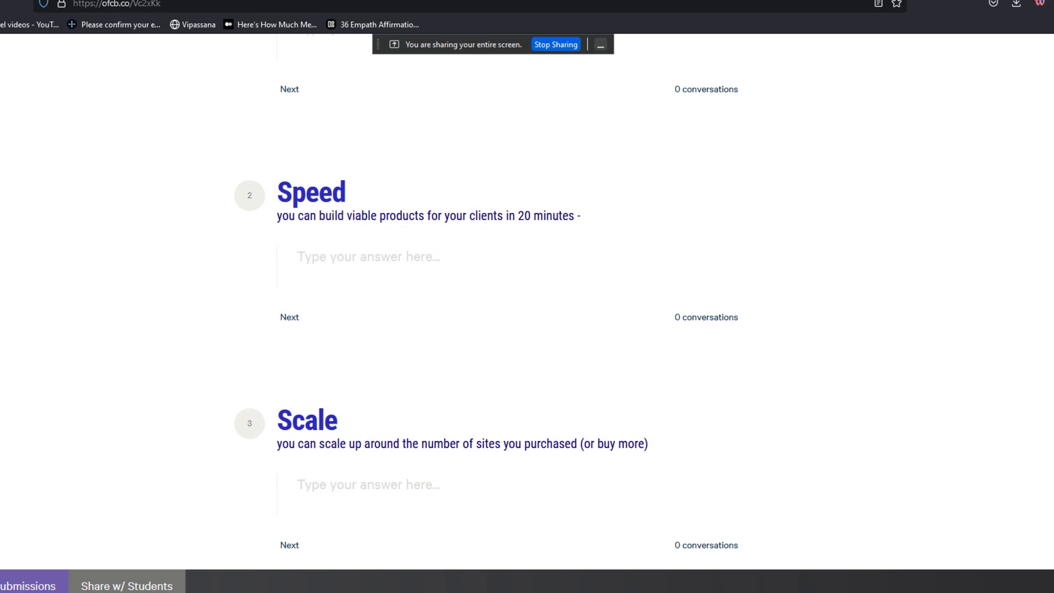
Scroll on to item 4 'Simplicity' and item 5 'Price per site is super duper low'
scroll(485, 296, down, 4)
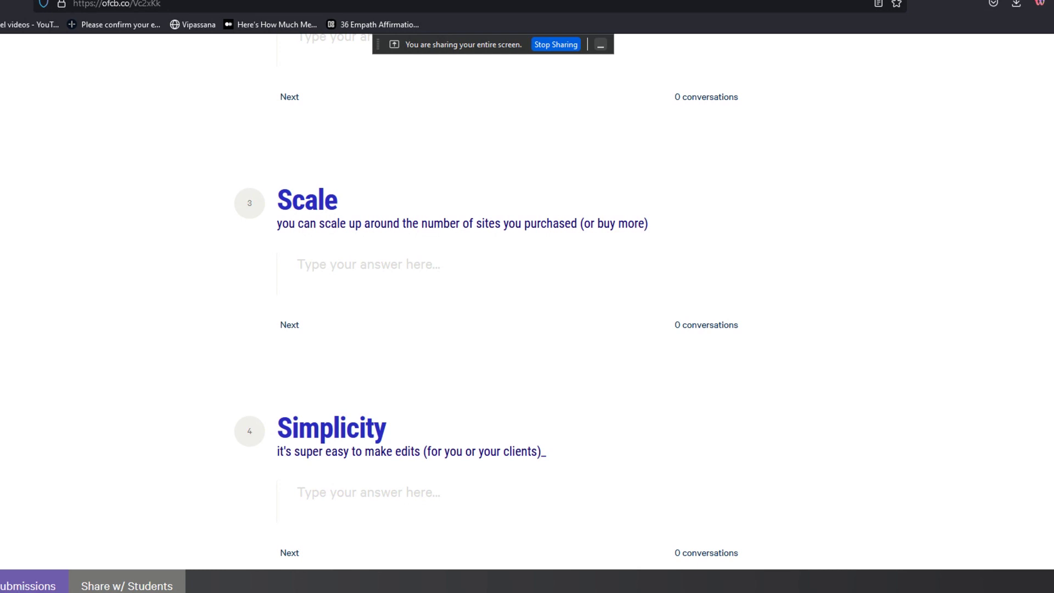
scroll(487, 295, down, 5)
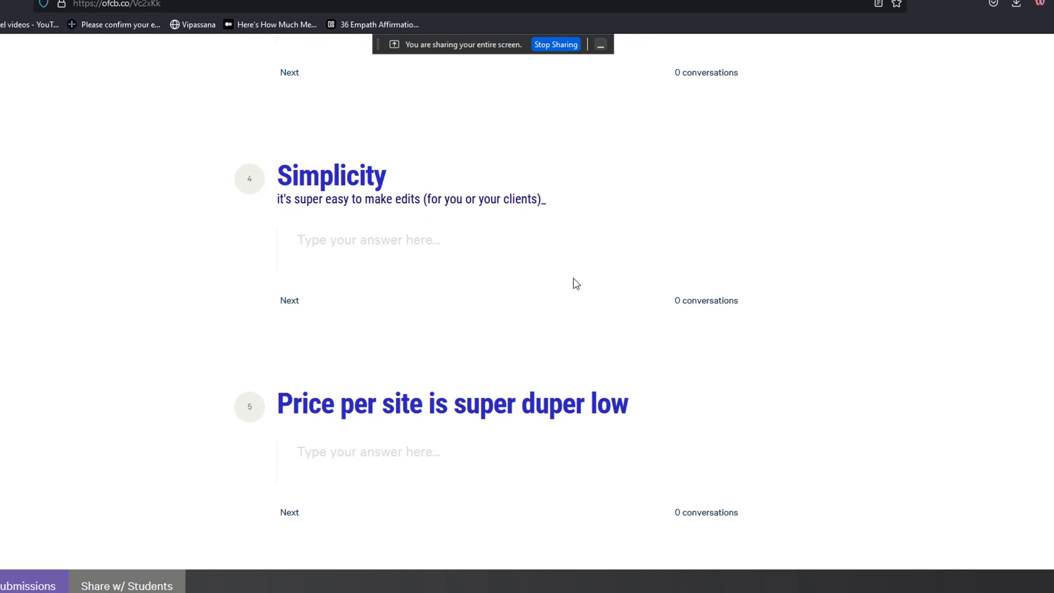
Open the 'example nov 8' site in the Carrd editor and select its illustration
key(ctrl+Tab)
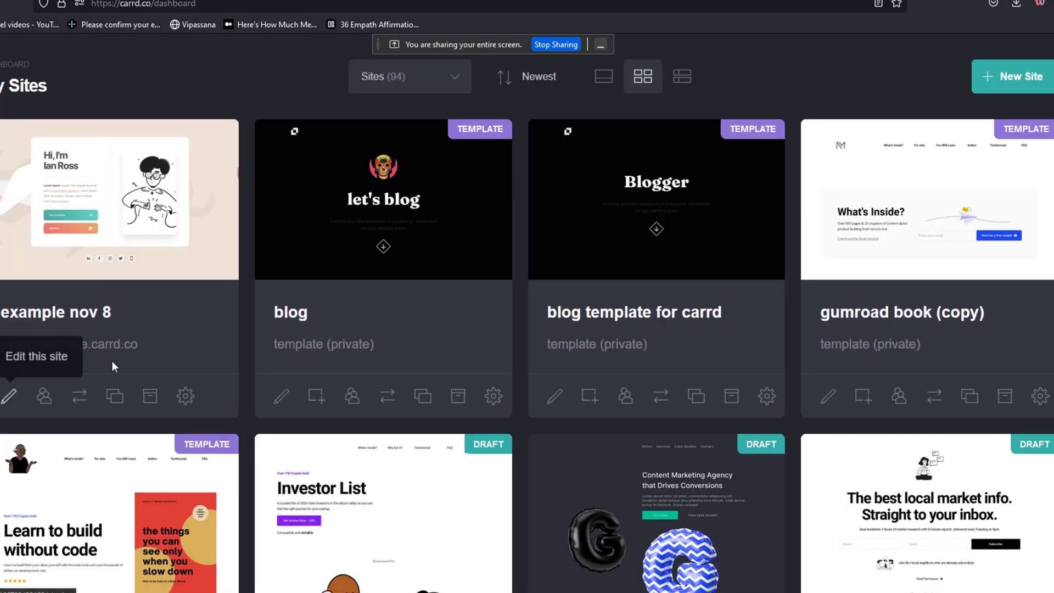
click(9, 401)
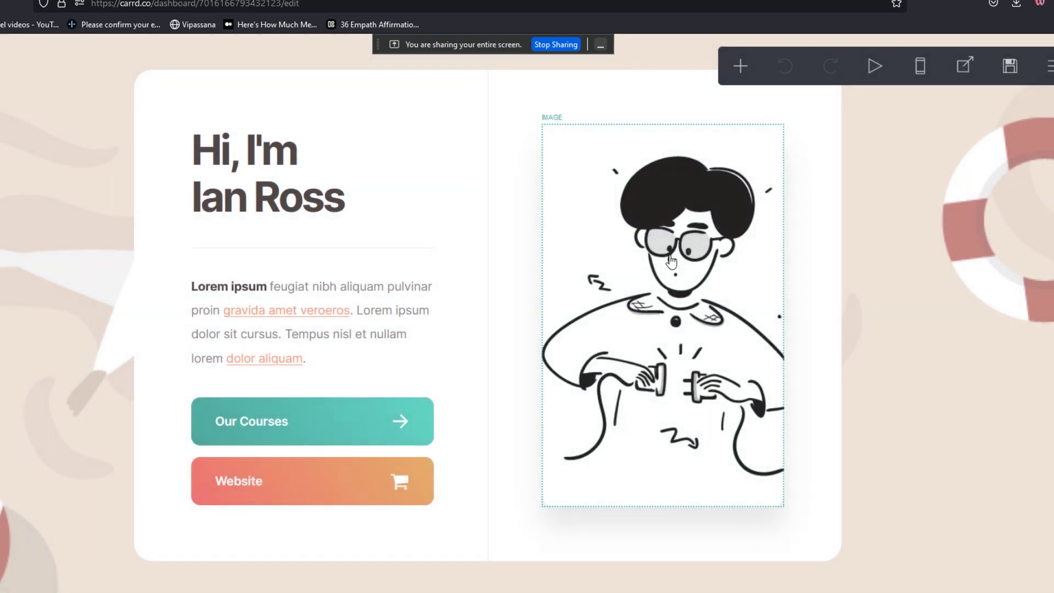
click(672, 260)
Replace the illustration with the full, uncropped 116.Reward image, then return to the workbook
click(39, 242)
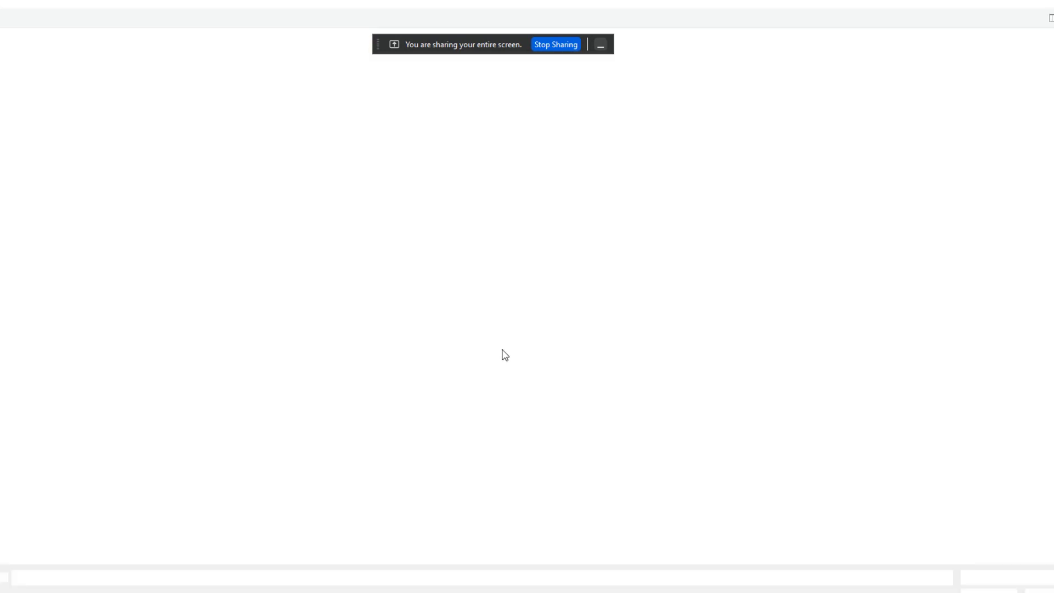
click(609, 245)
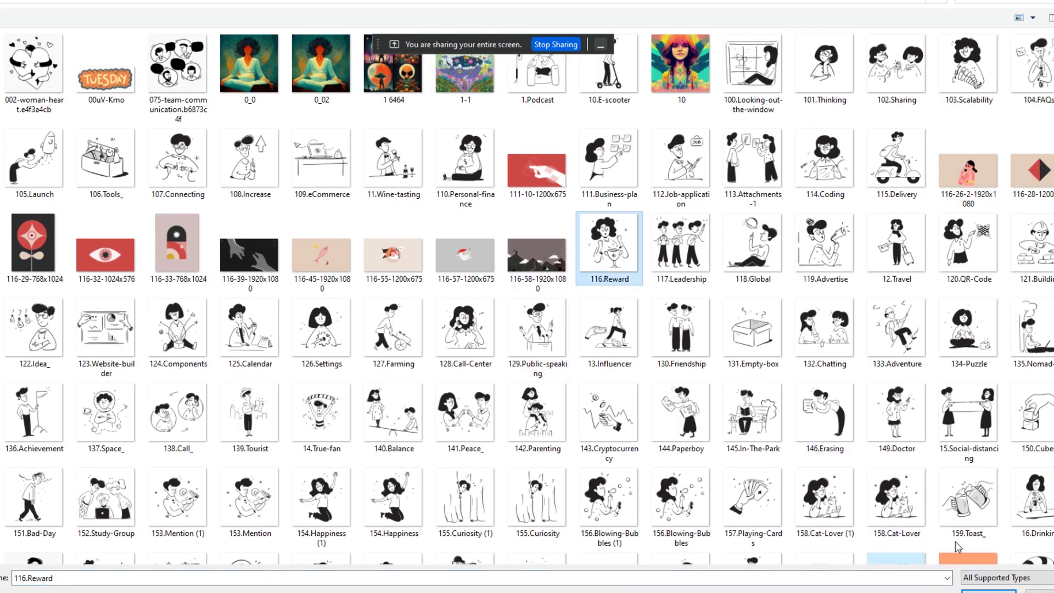
click(988, 590)
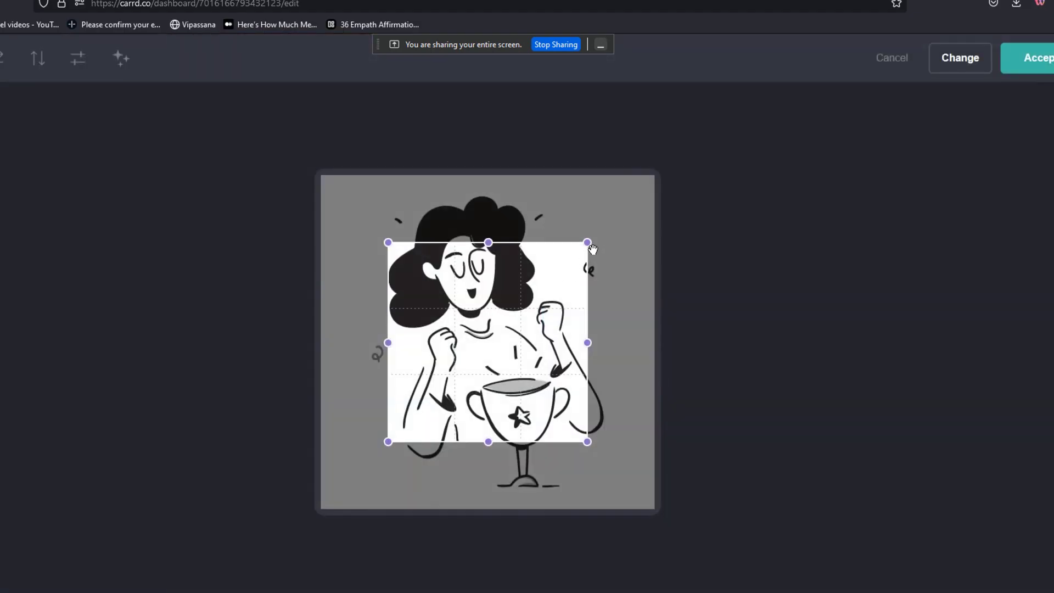
drag(587, 243, 676, 149)
drag(386, 445, 365, 486)
click(1041, 62)
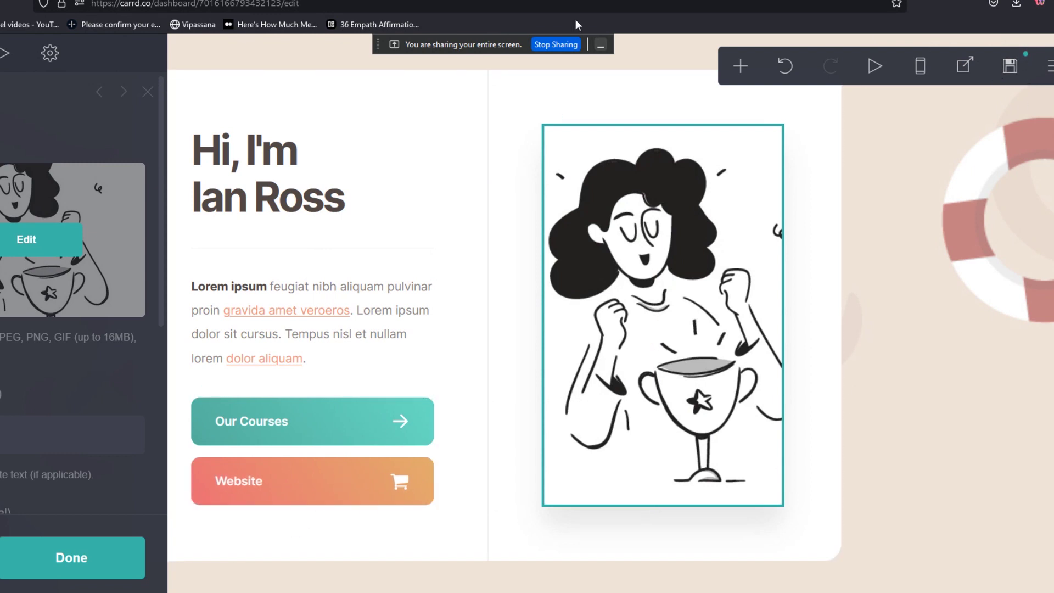
click(445, 1)
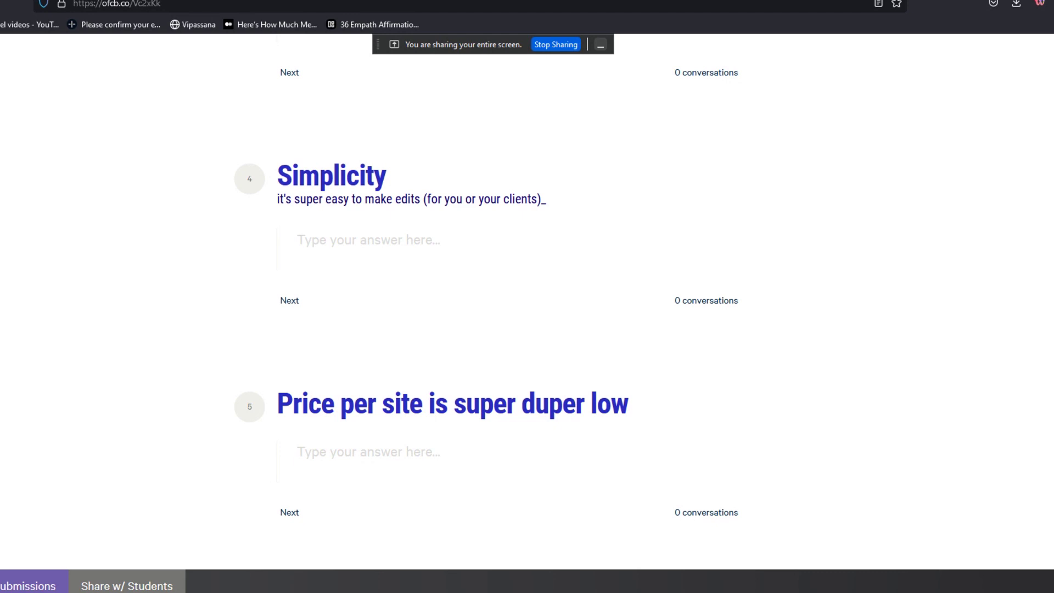
Scroll the workbook to item 7 'It's not ideal for blogging', then return to the Carrd editor
scroll(486, 319, down, 1)
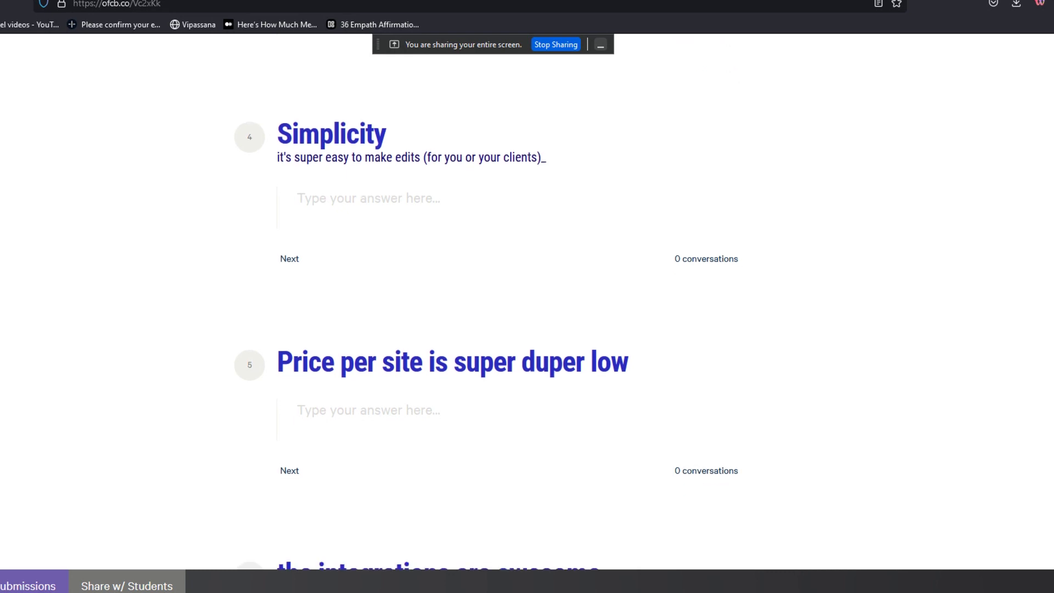
scroll(487, 308, down, 5)
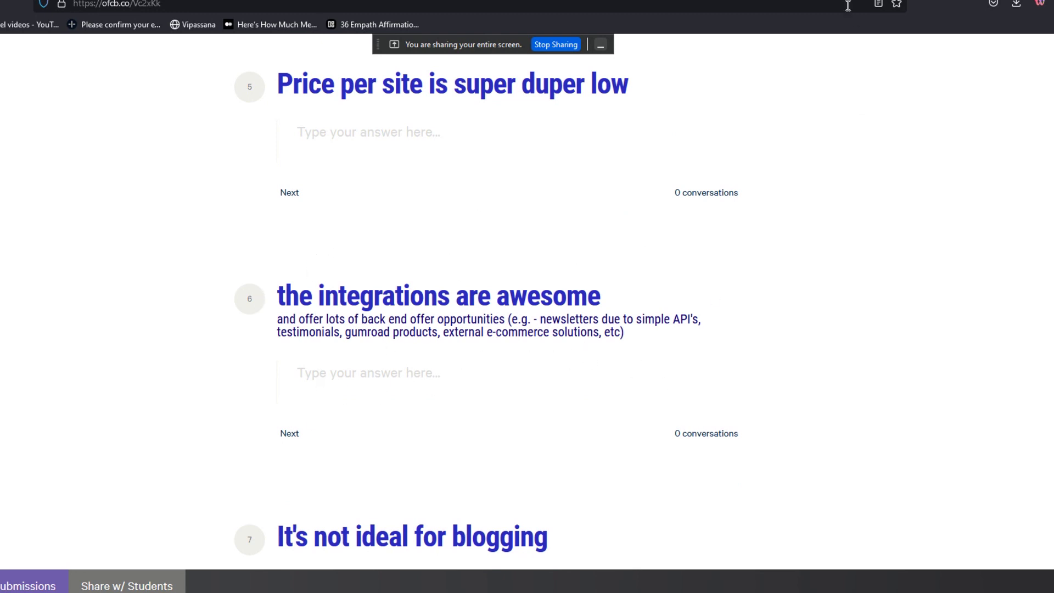
key(ctrl+Tab)
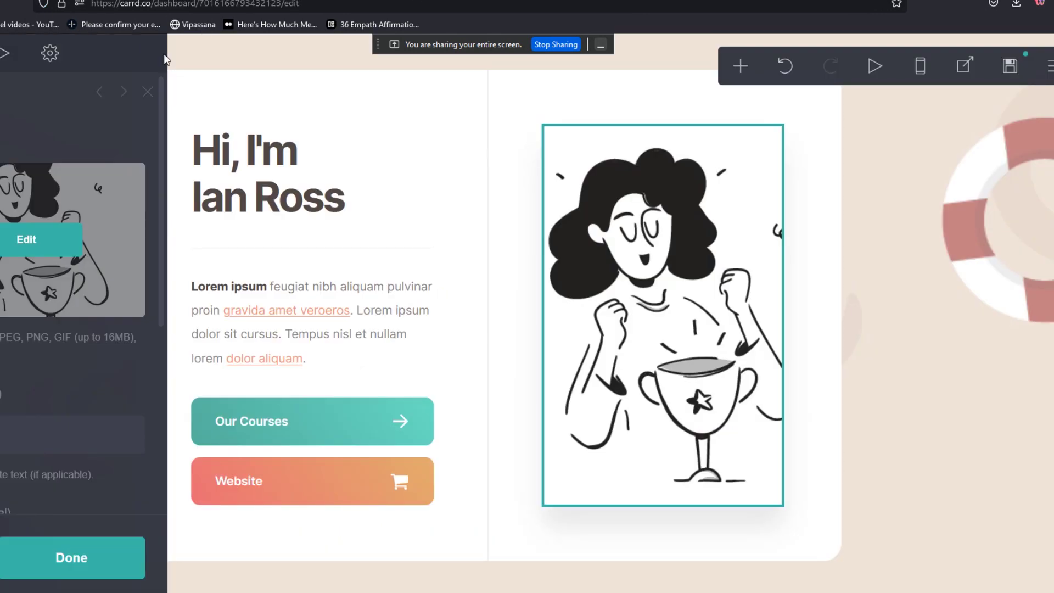
Exit the editor to the My Sites dashboard without publishing, then go back to the workbook
click(1050, 69)
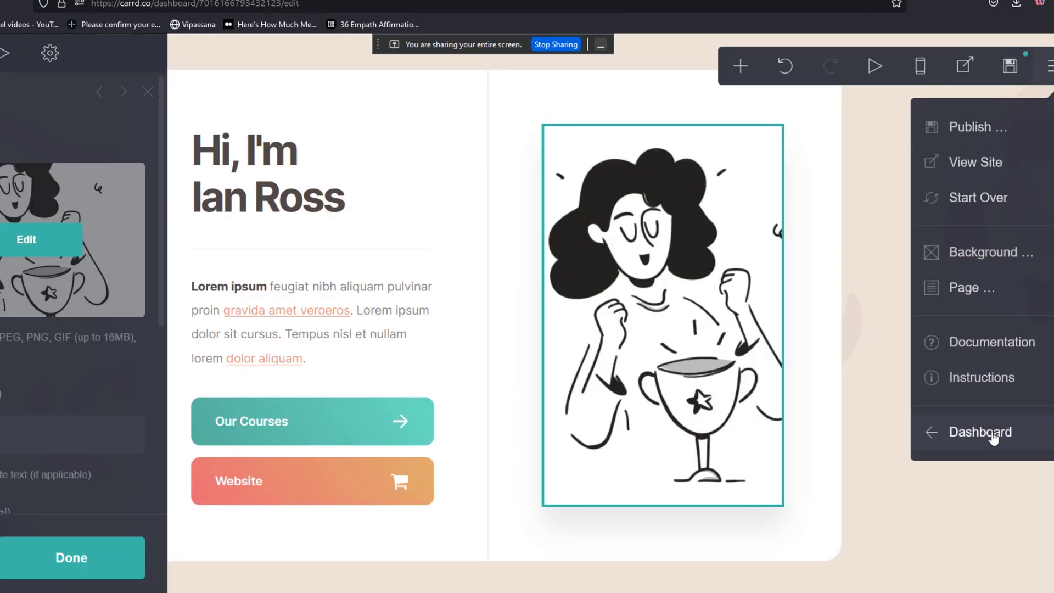
click(939, 432)
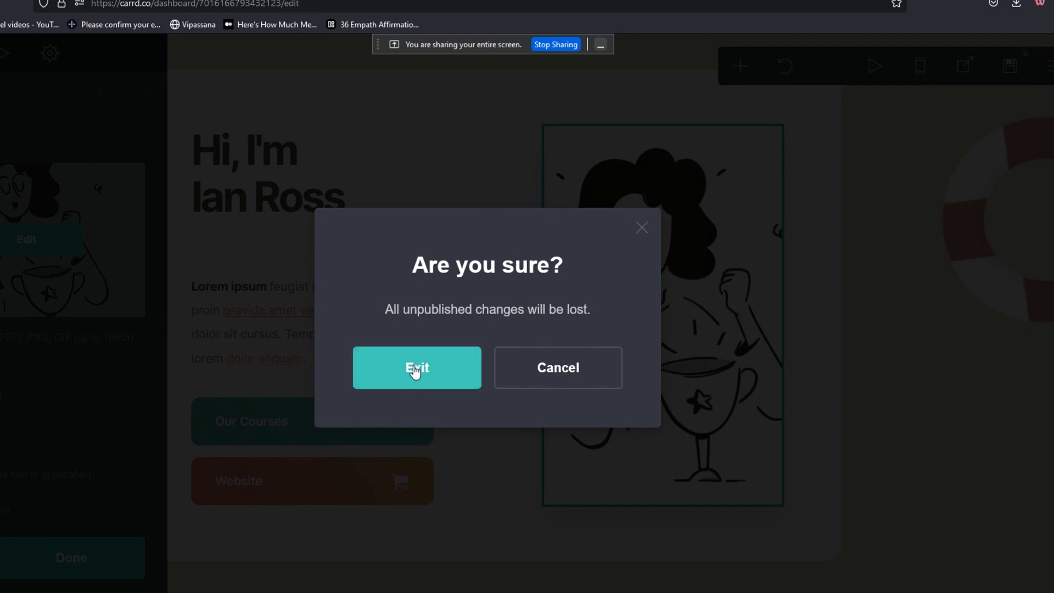
click(420, 374)
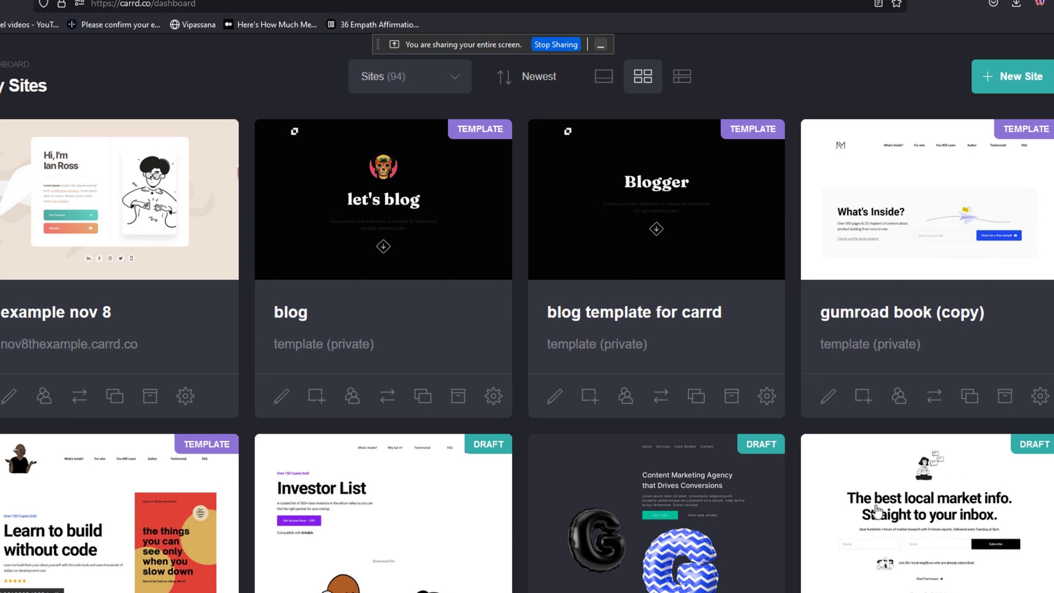
scroll(931, 280, down, 5)
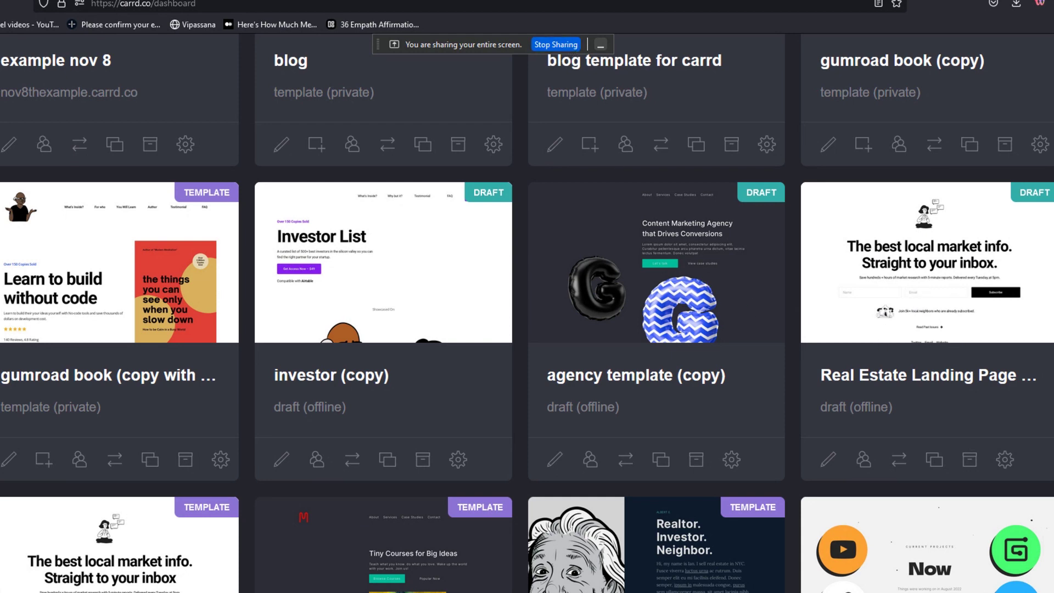
click(554, 2)
In the workbook, scroll down to item 8 'It is ideal for Linktree style pages'
key(ctrl+Tab)
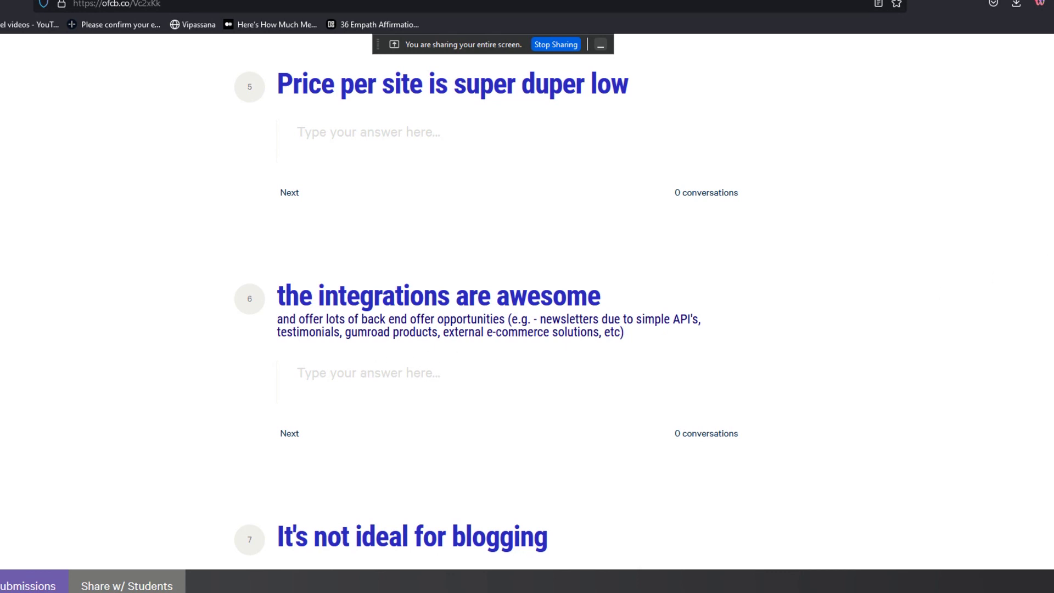
scroll(420, 341, down, 3)
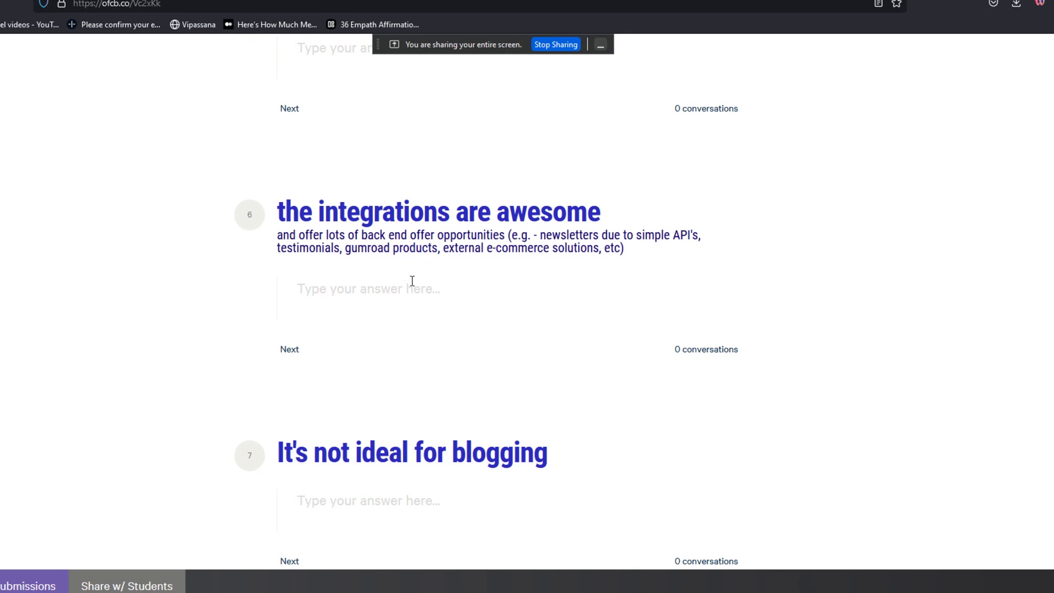
scroll(486, 296, down, 3)
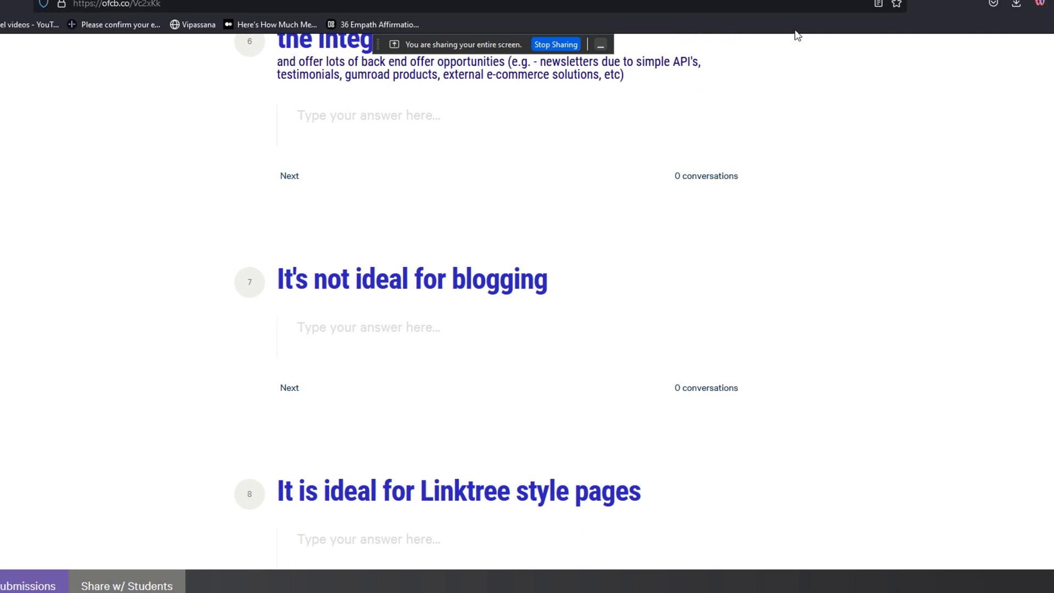
click(799, 0)
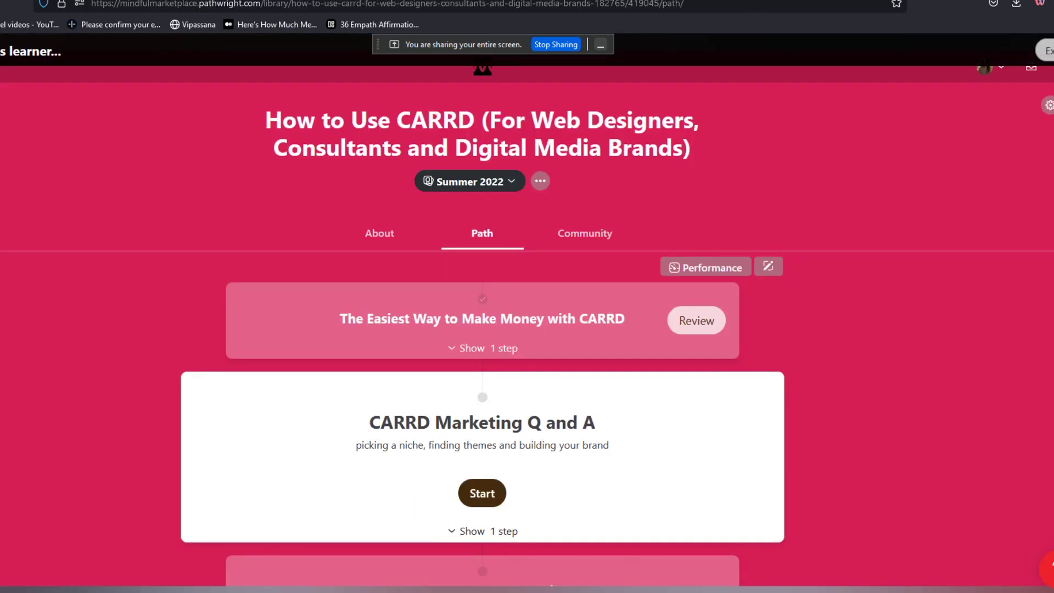
key(ctrl+Tab)
click(434, 0)
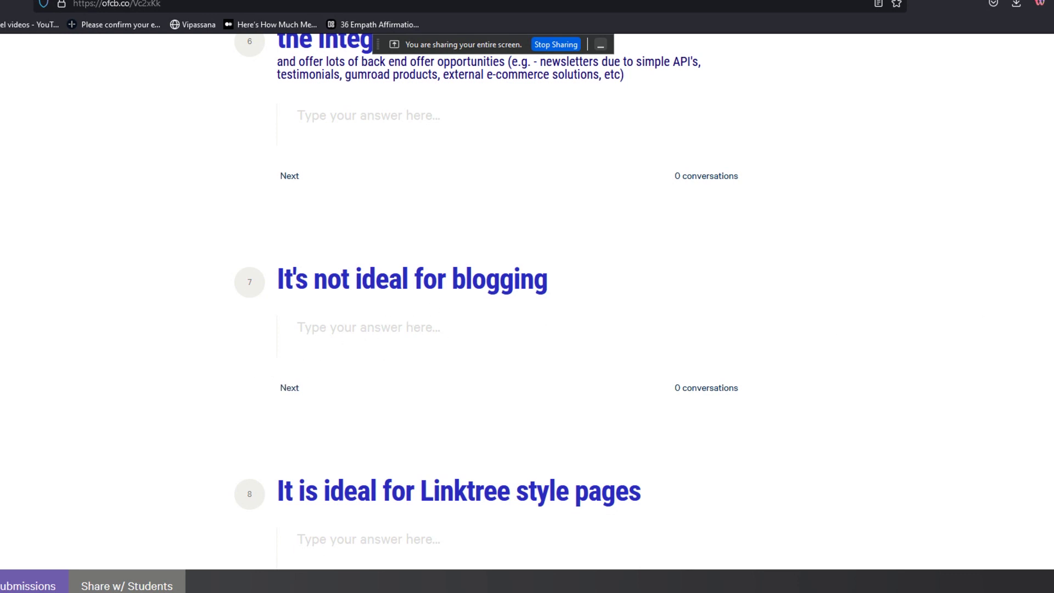
Scroll past item 9 to item 10 on theme shops, then switch to the Carrd dashboard
scroll(487, 310, down, 5)
scroll(486, 310, up, 2)
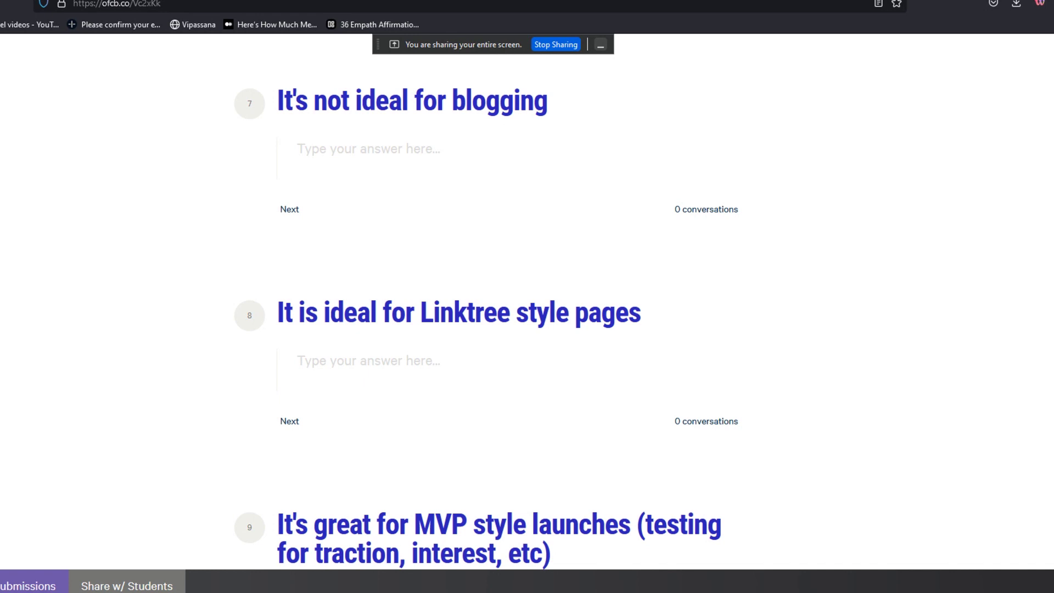
scroll(487, 307, down, 1)
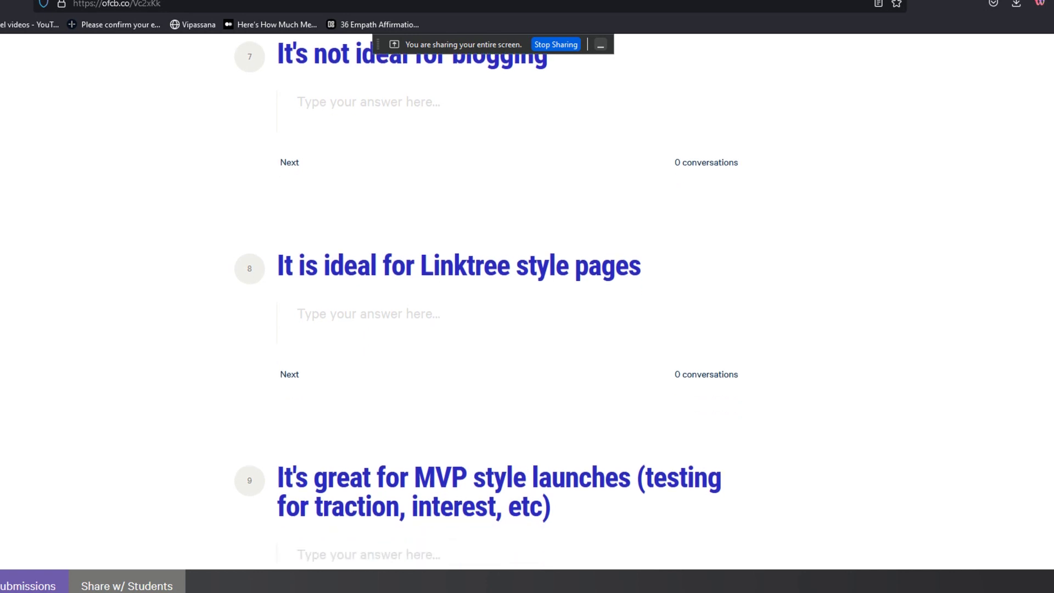
scroll(486, 307, down, 1)
scroll(487, 307, down, 2)
scroll(696, 379, down, 3)
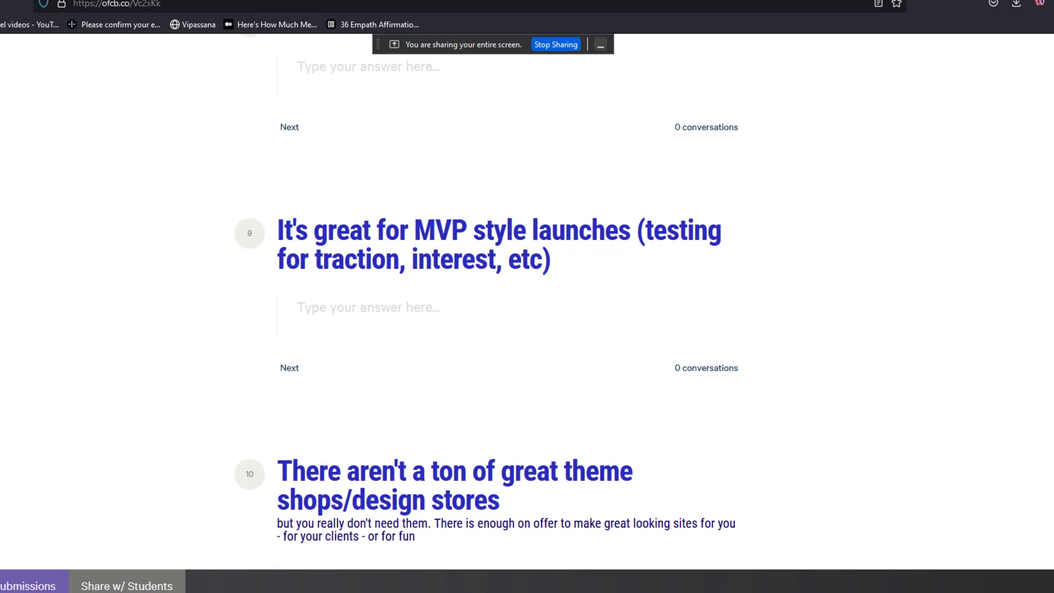
key(ctrl+Tab)
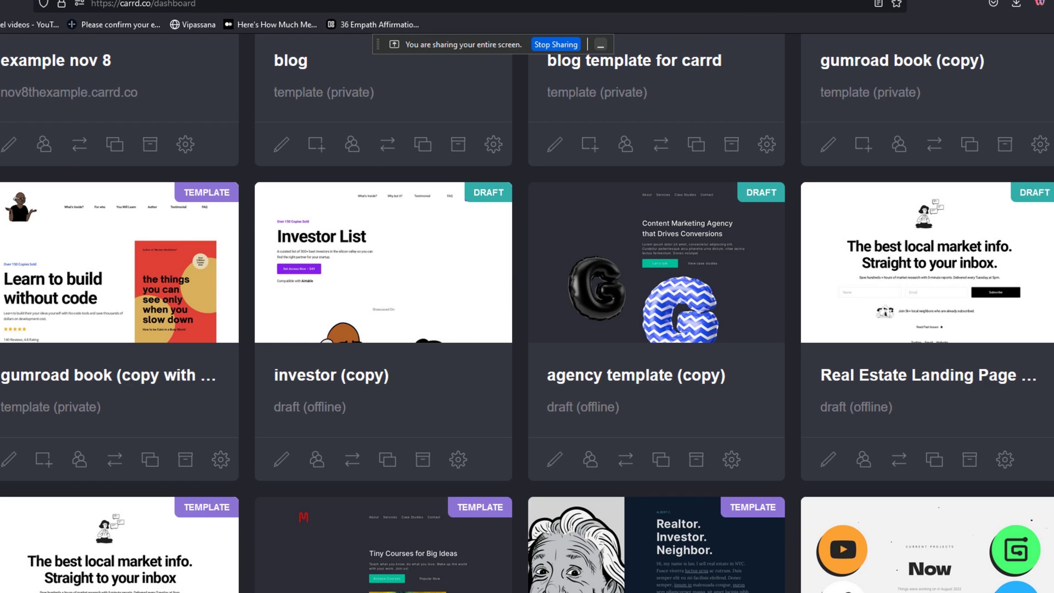
Filter the Carrd dashboard to list only templates
scroll(533, 69, up, 5)
click(416, 82)
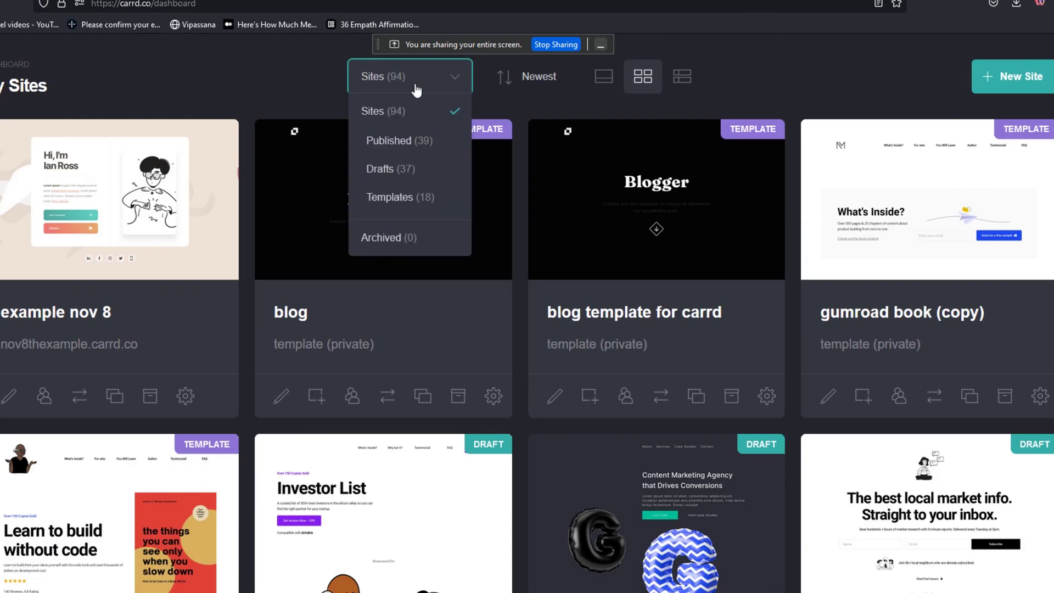
click(408, 197)
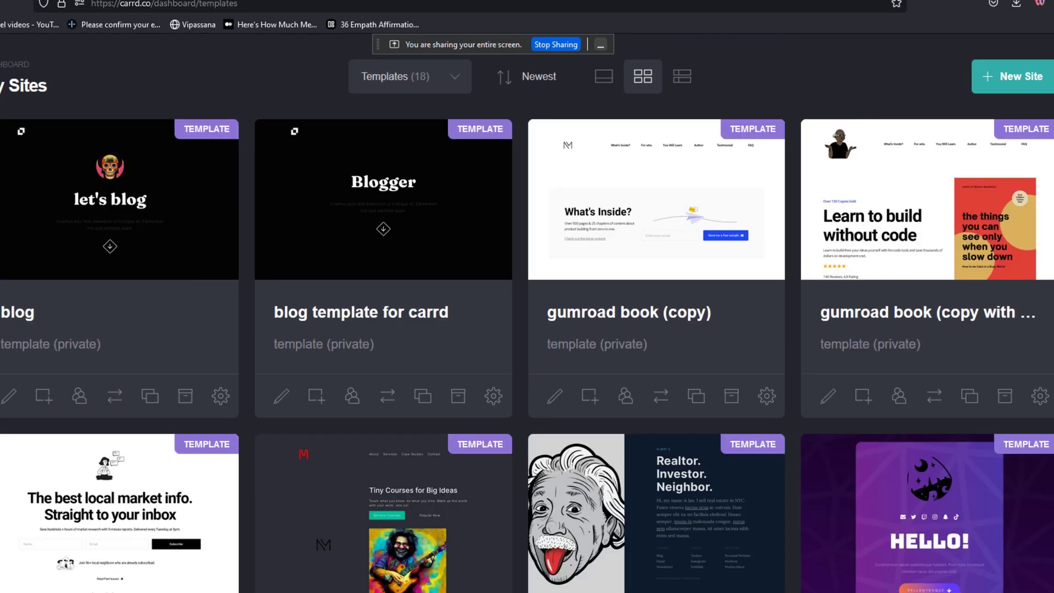
scroll(527, 312, down, 1)
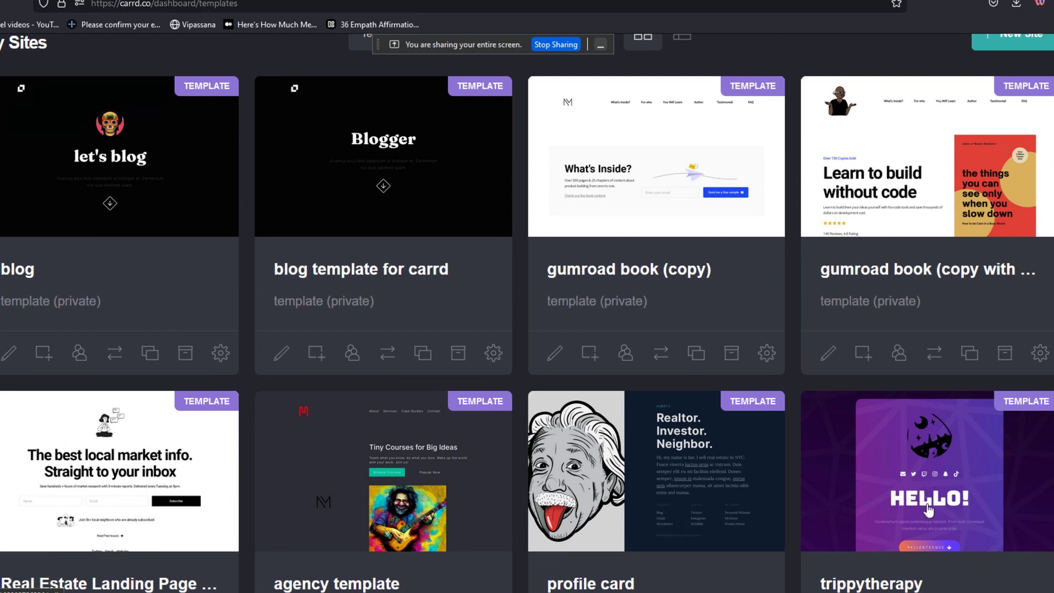
Look through the template cards, then switch back to the workbook at items 9 and 10
scroll(690, 467, down, 3)
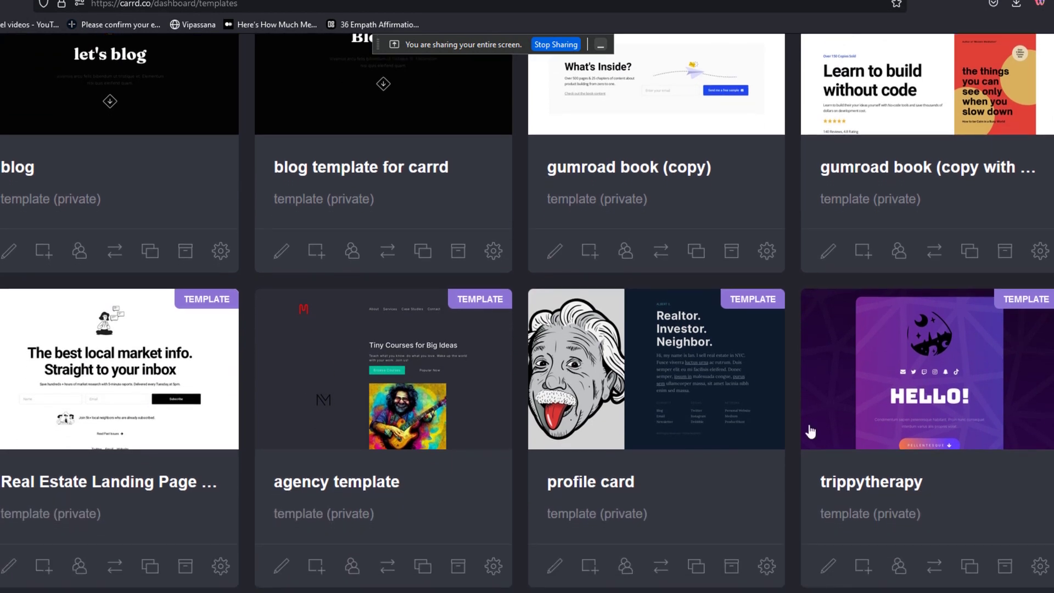
scroll(527, 313, down, 15)
scroll(527, 314, up, 15)
scroll(528, 313, up, 5)
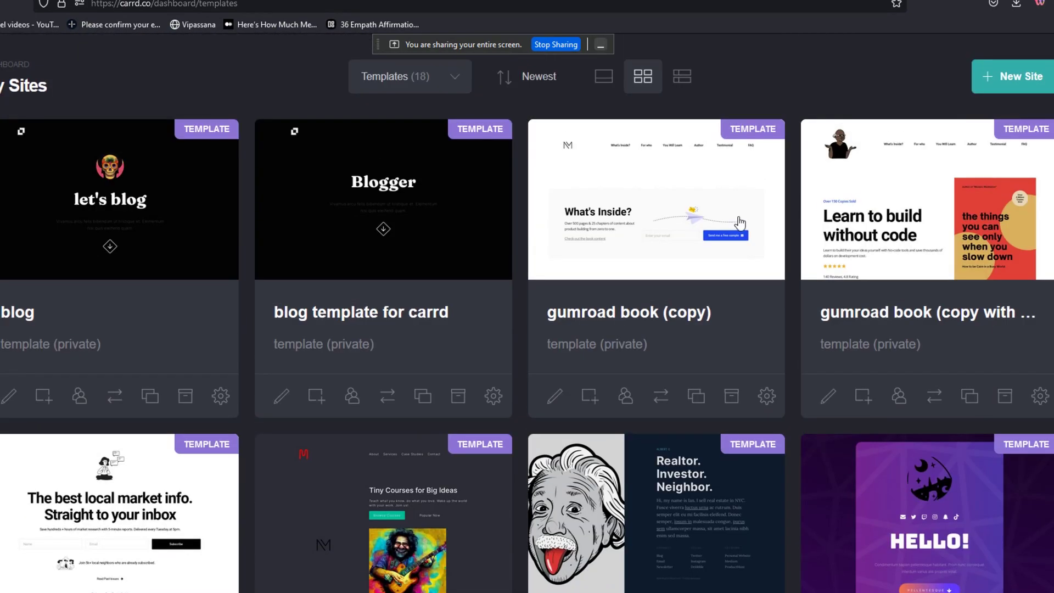
key(ctrl+Tab)
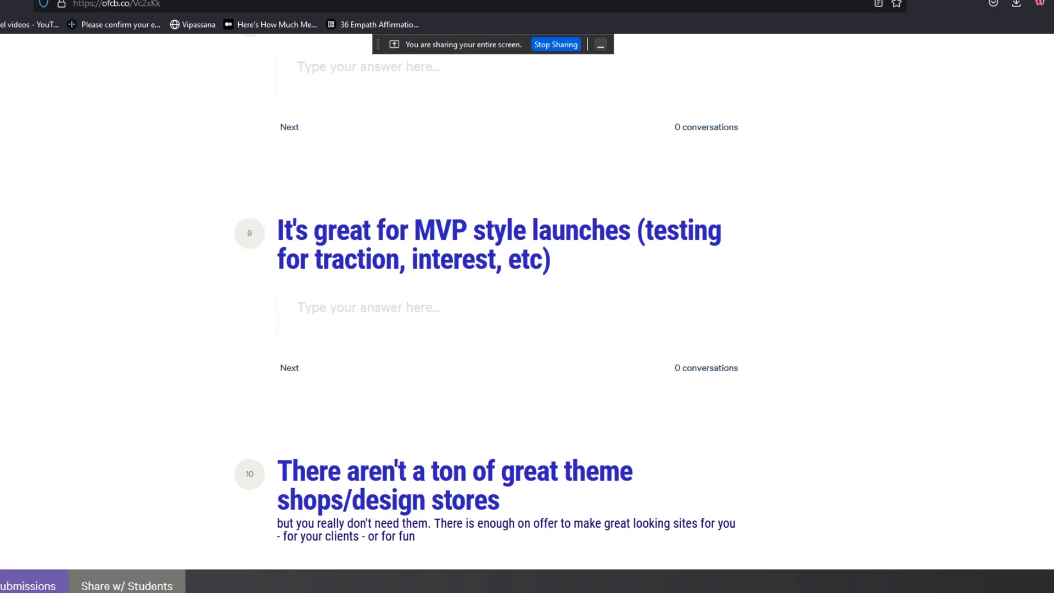
Scroll down to read item 10 on theme shops and design stores, reaching item 11's heading
scroll(518, 392, down, 4)
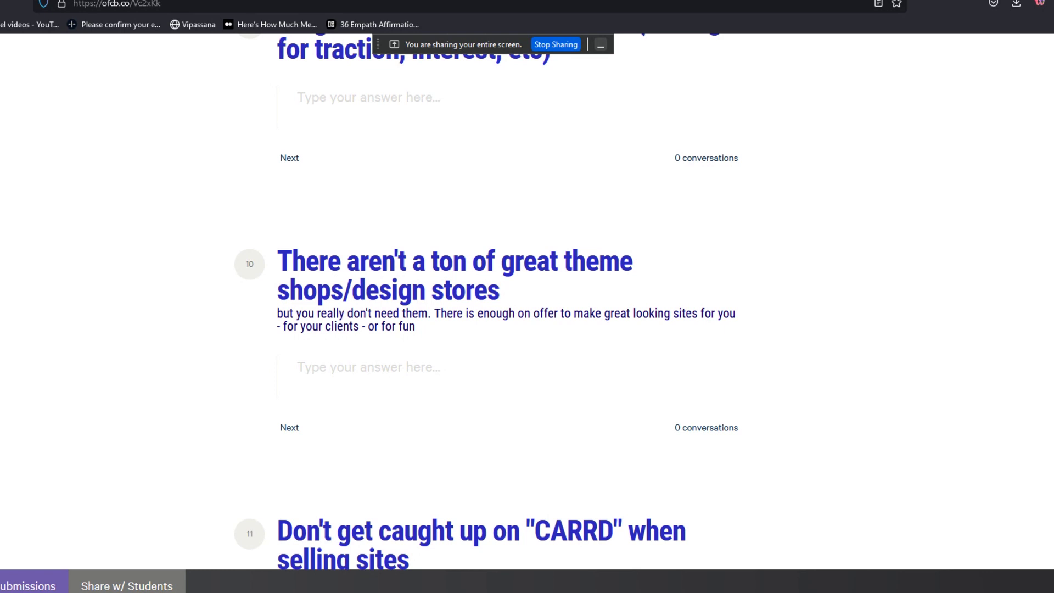
Scroll further to read item 11's full explanation, bringing item 12 into view
scroll(486, 301, down, 5)
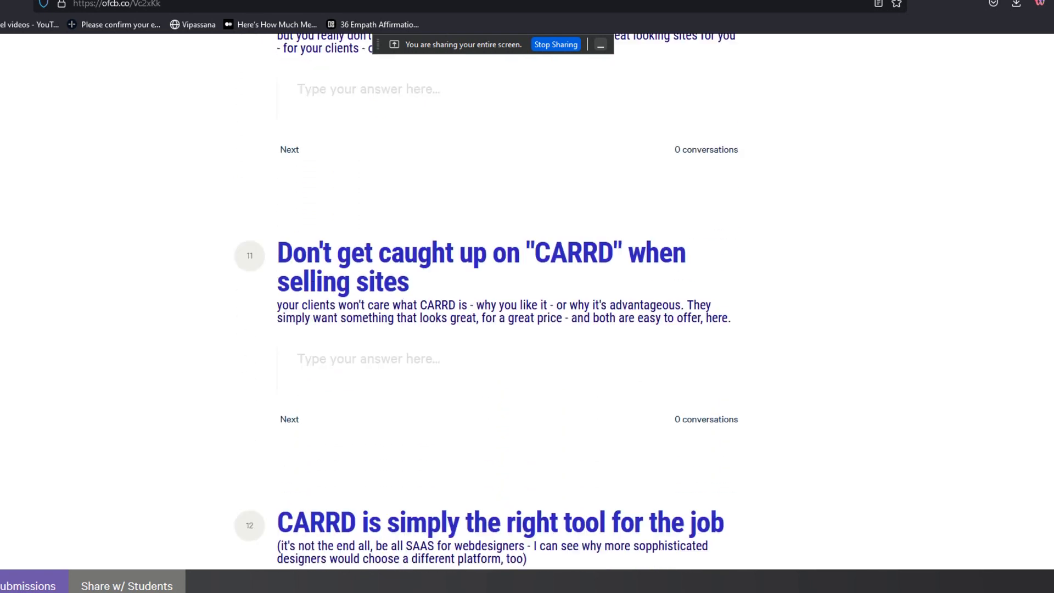
scroll(487, 302, down, 1)
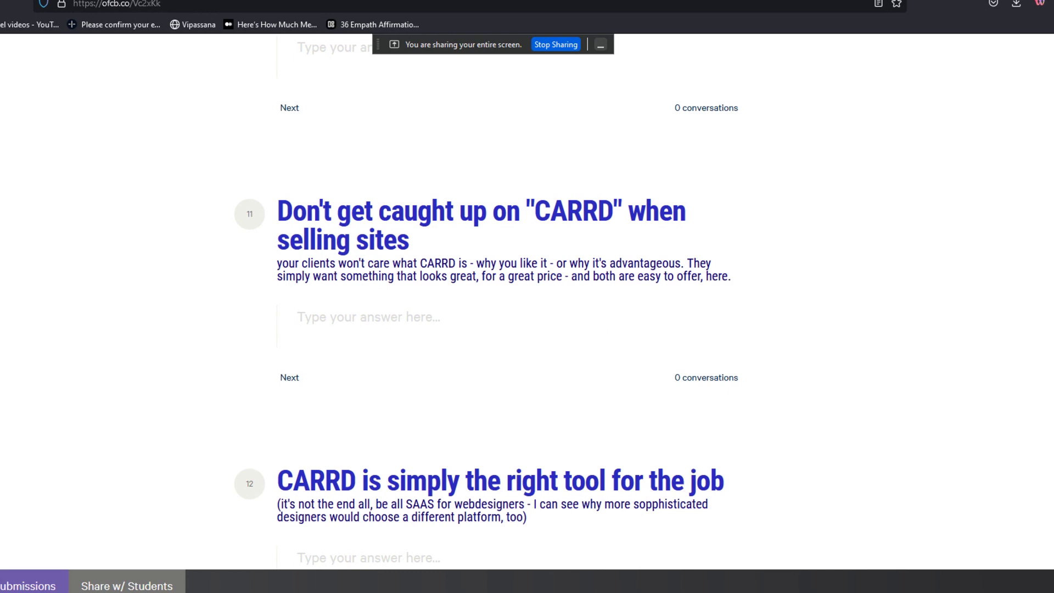
Scroll to item 12 'CARRD is simply the right tool for the job' and the start of item 13
scroll(662, 350, down, 4)
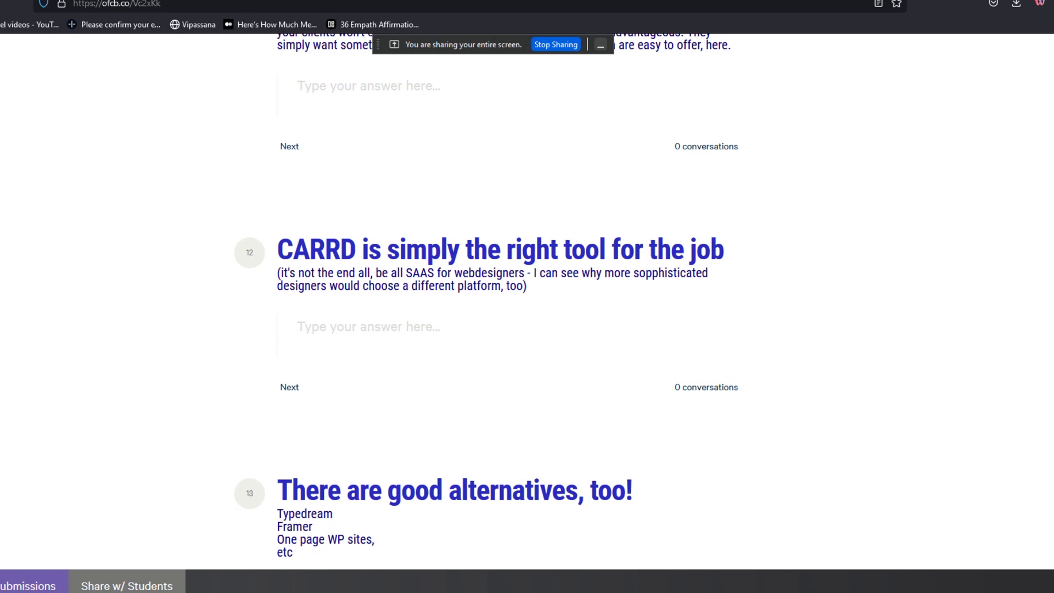
Scroll to show item 13's alternatives (Typedream, Framer, one-page WP sites) and item 14 below
scroll(486, 296, down, 1)
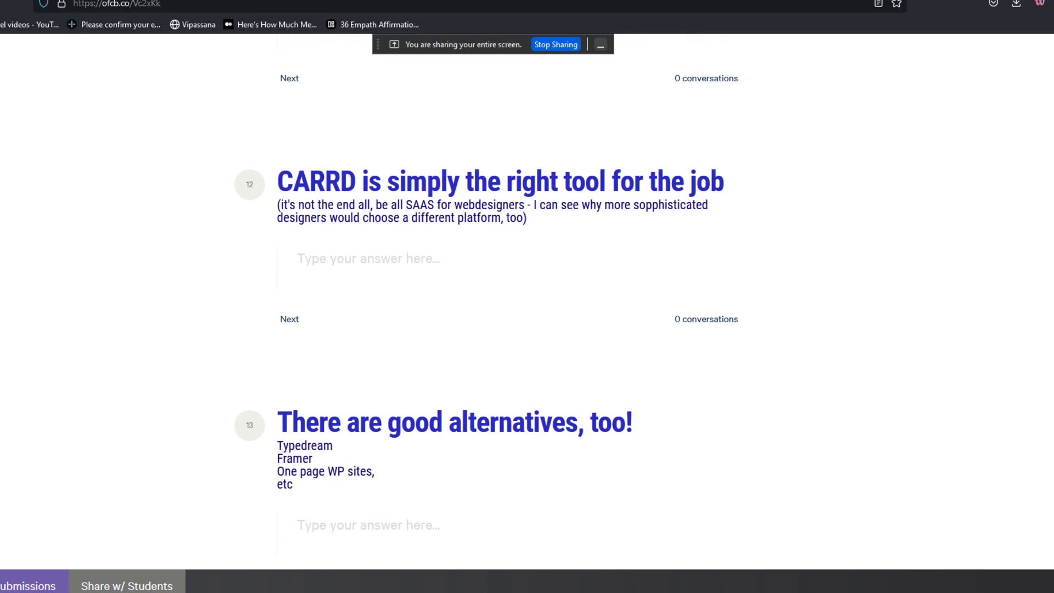
scroll(487, 308, down, 2)
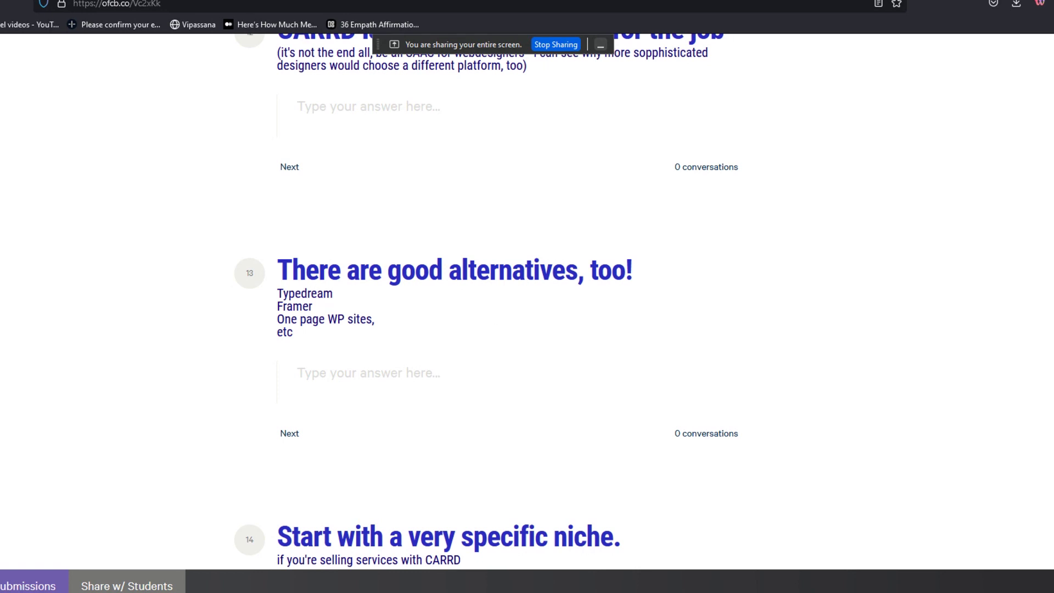
Scroll to item 14 'Start with a very specific niche.' with item 15 'Start on Social Media' below
scroll(486, 300, down, 3)
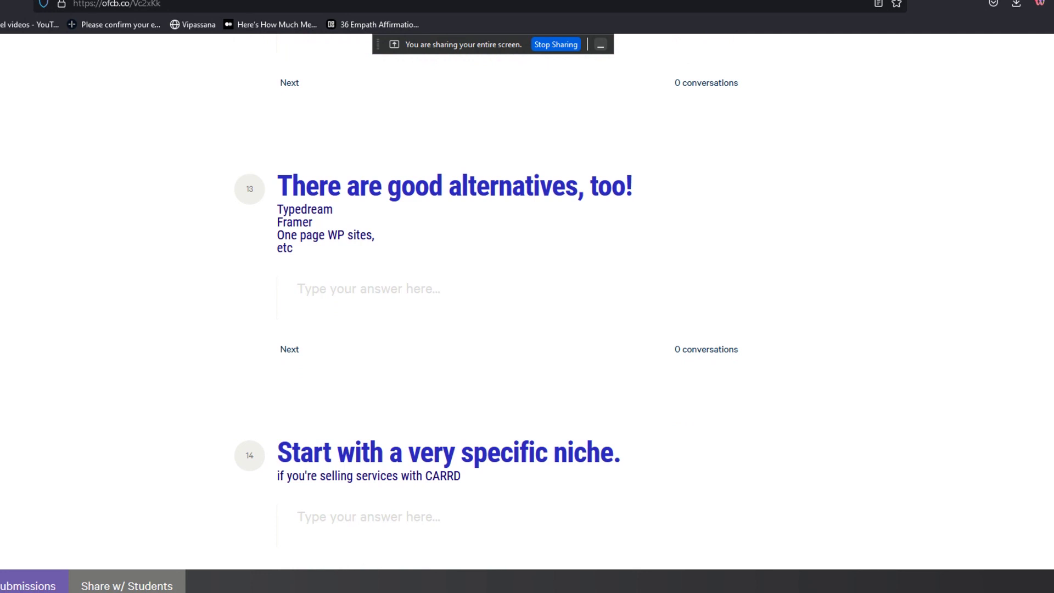
scroll(477, 371, down, 5)
scroll(477, 371, up, 1)
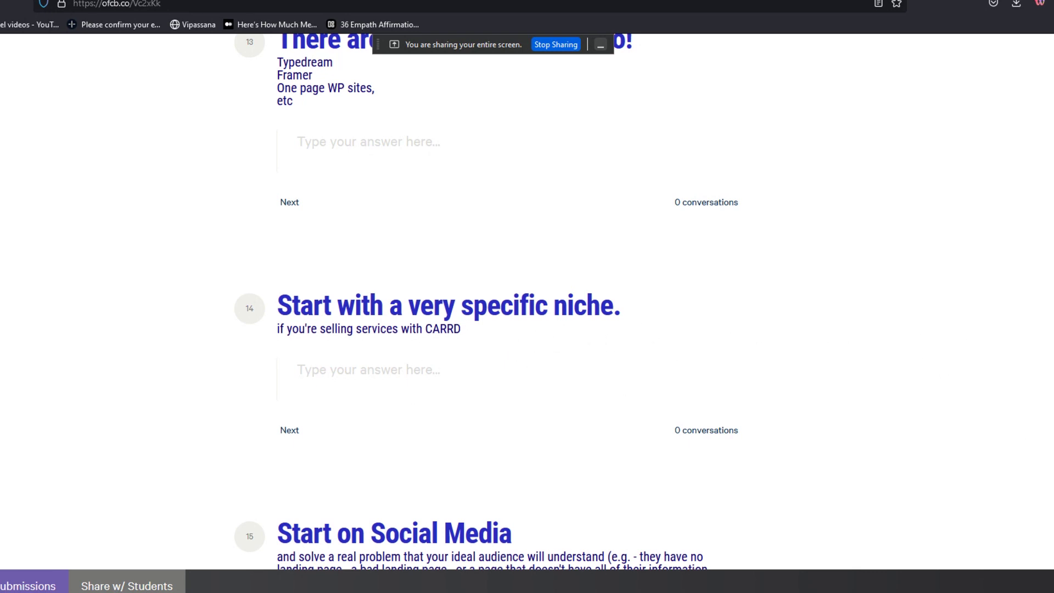
Scroll past item 15 to item 16 'Don't be afraid to give it away' and item 17's heading
scroll(486, 302, down, 3)
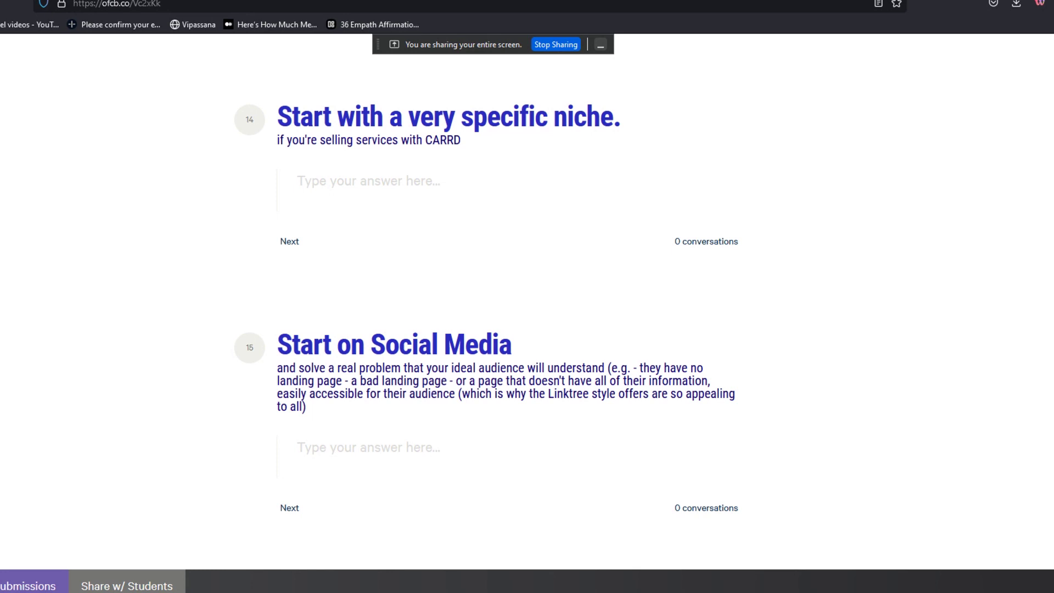
scroll(487, 316, down, 6)
scroll(488, 438, up, 2)
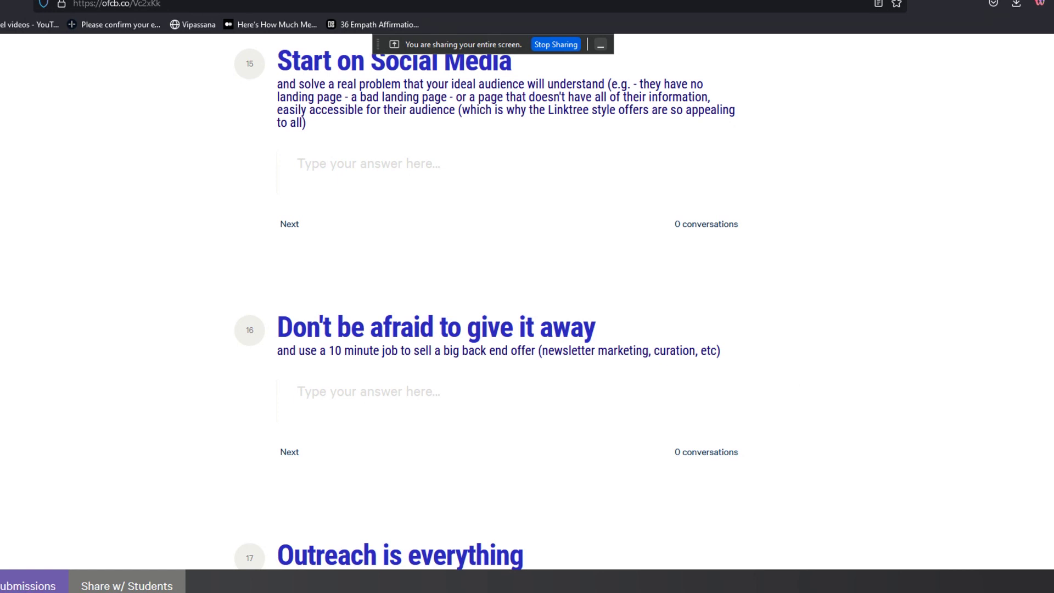
Scroll to the bottom to read item 17 'Outreach is everything' and its Mark as finished link
scroll(486, 302, down, 4)
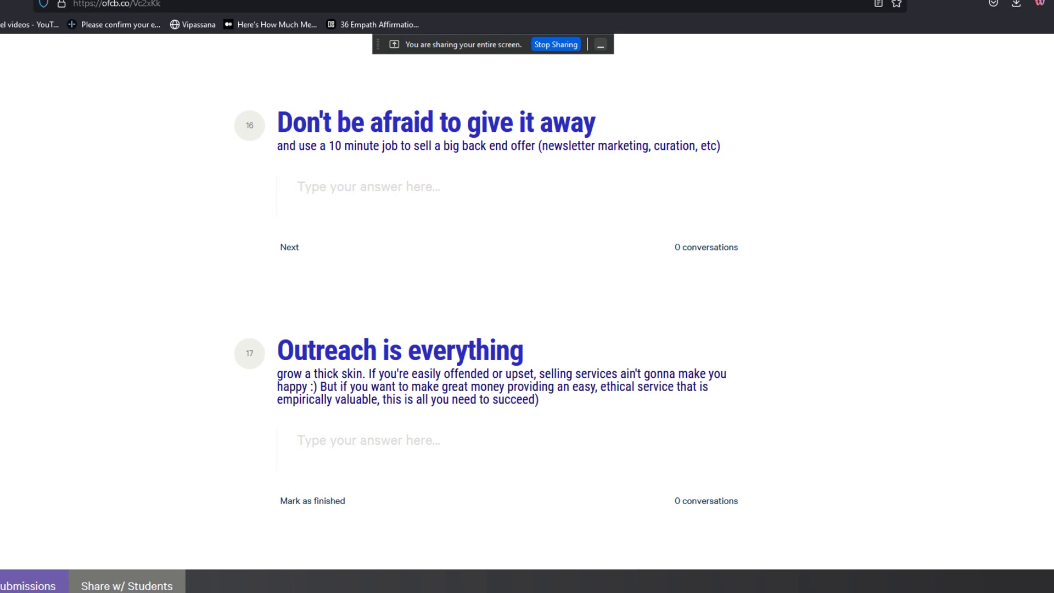
scroll(487, 274, down, 2)
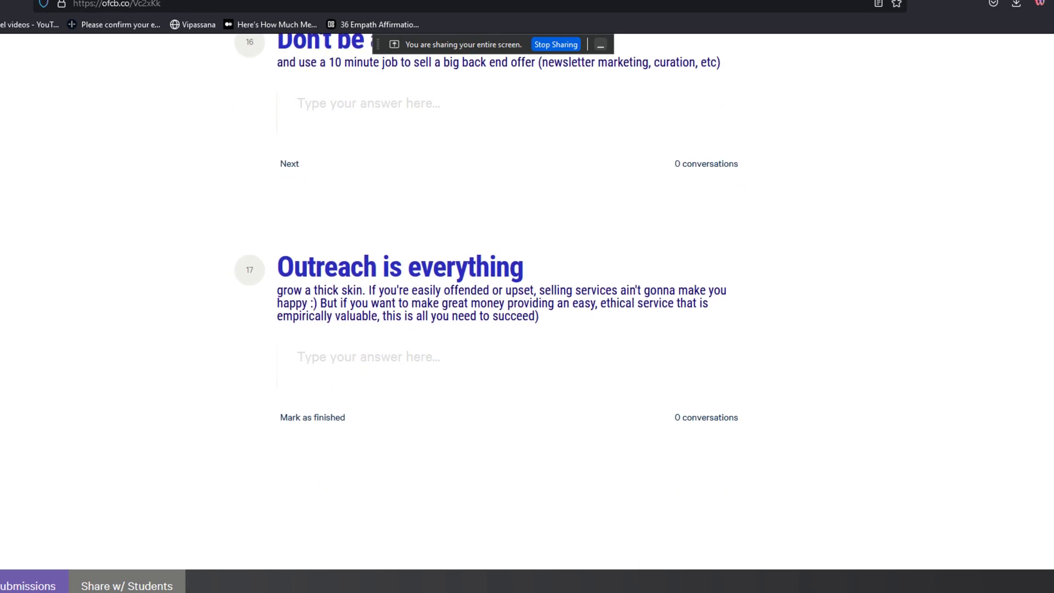
scroll(486, 275, up, 3)
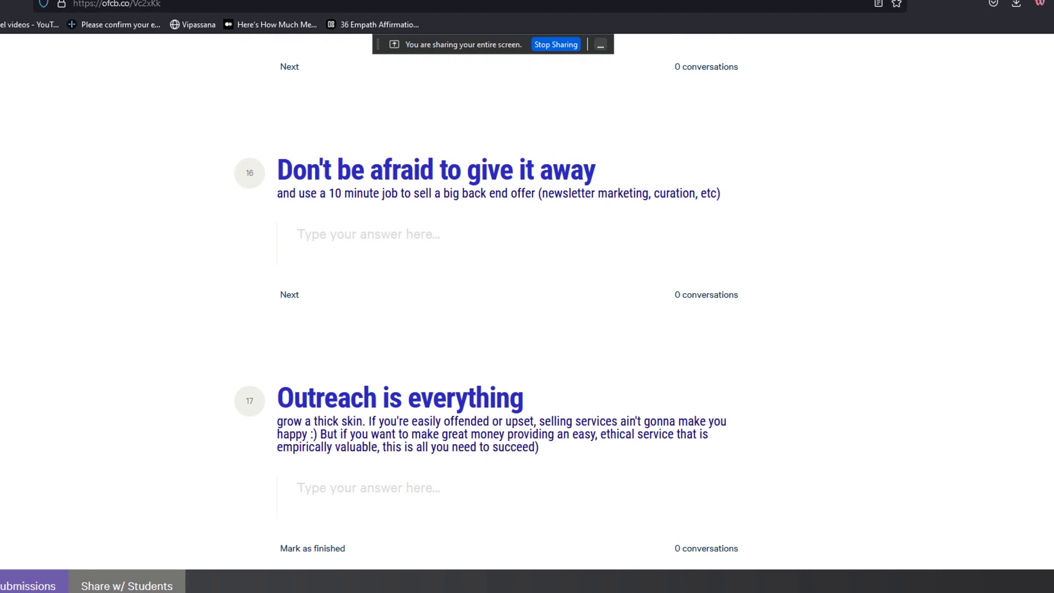
scroll(486, 303, up, 1)
scroll(487, 302, down, 1)
scroll(487, 302, up, 5)
scroll(486, 303, up, 5)
scroll(487, 302, down, 10)
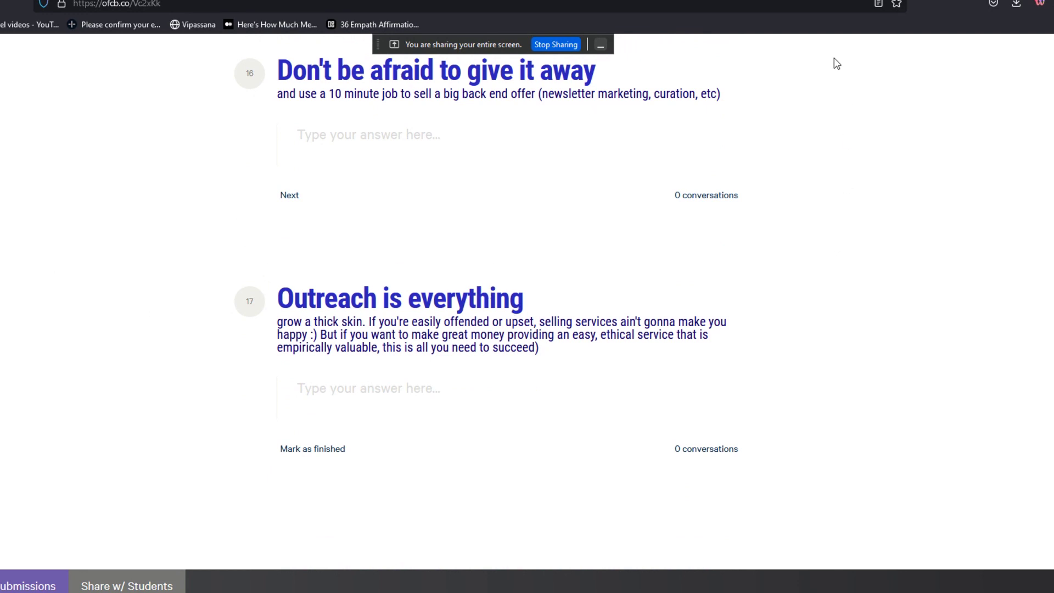
key(ctrl+w)
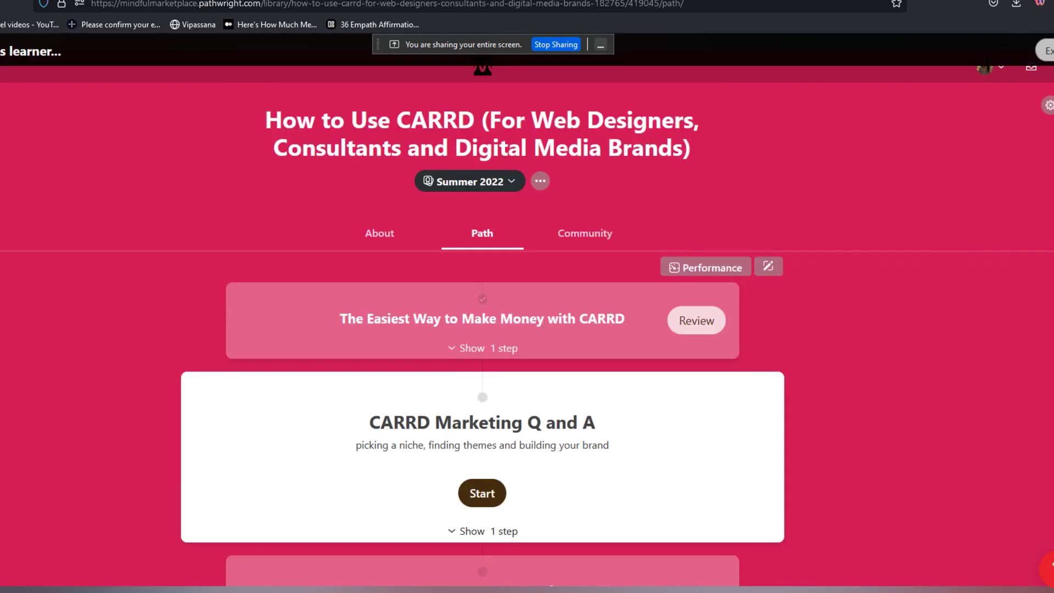
key(ctrl+w)
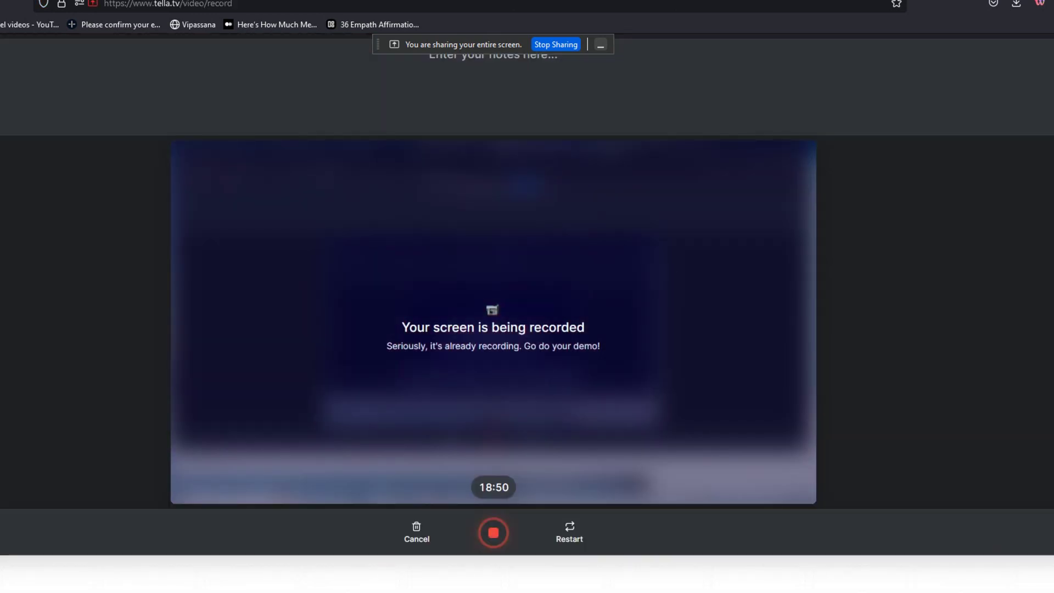
key(ctrl+Tab)
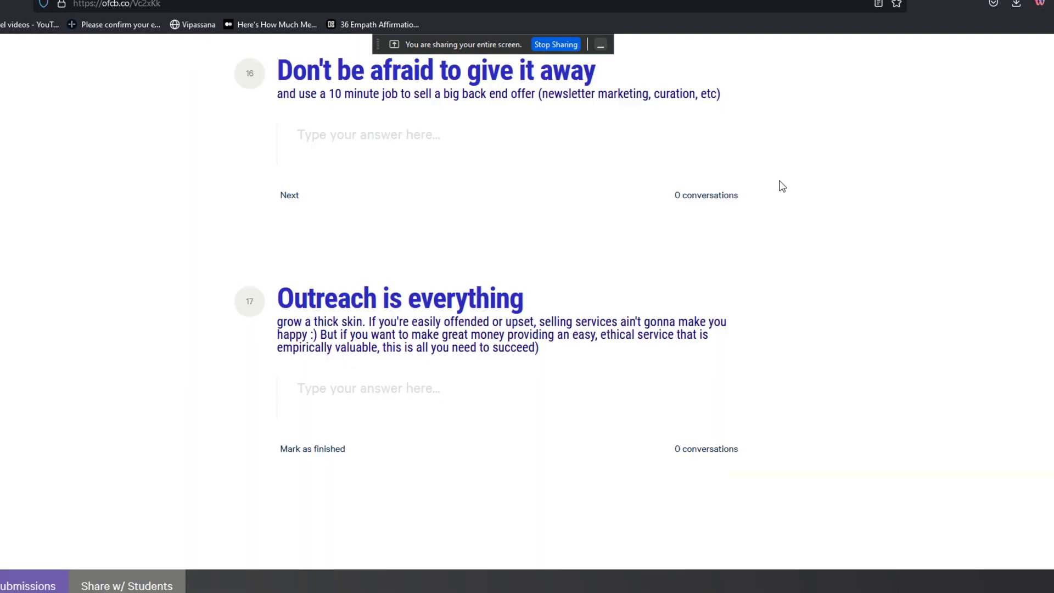